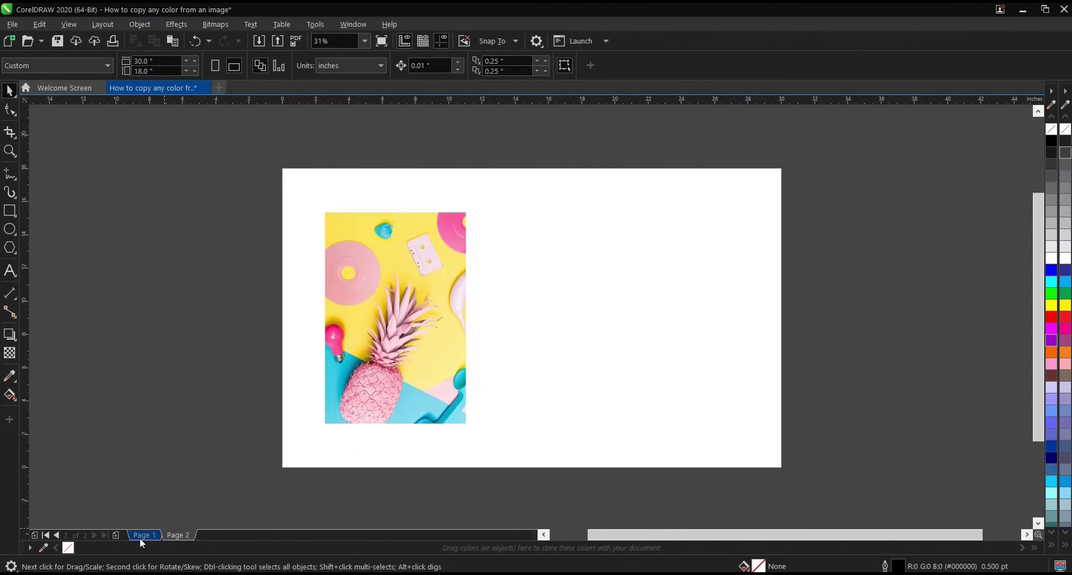
- Switch to Page 1 and examine the colours of the portrait photo's background, hair, skin and patterned outfit up close
left_click(144, 536)
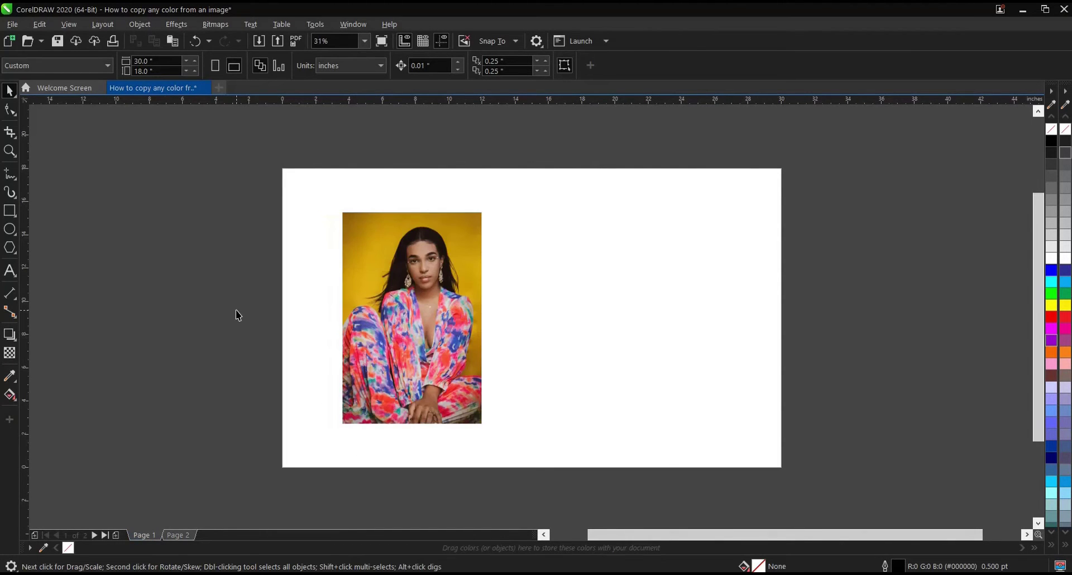
scroll(496, 286, "up", 2)
scroll(403, 206, "down", 2)
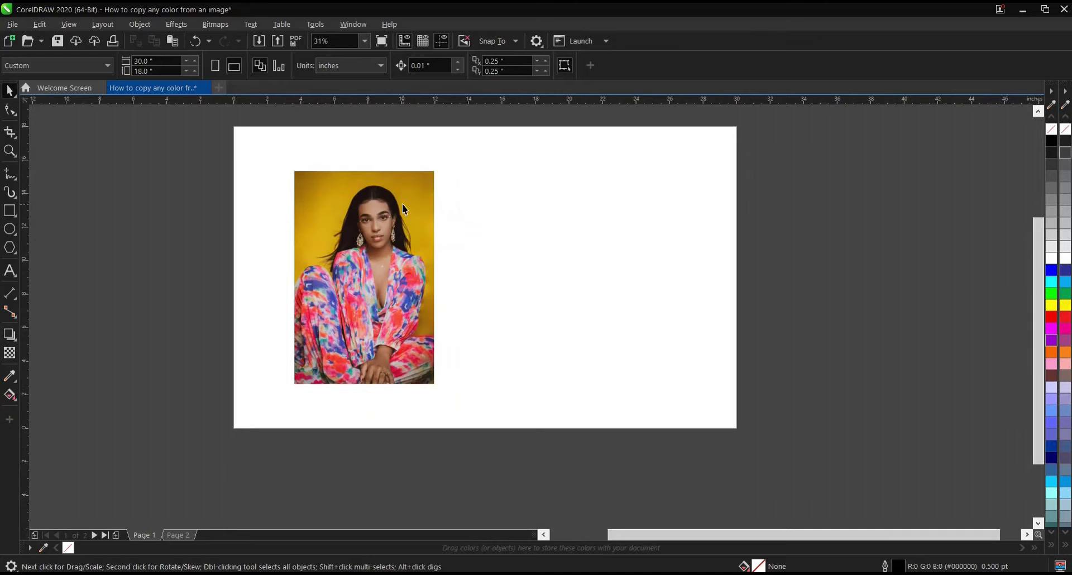
scroll(348, 216, "up", 1)
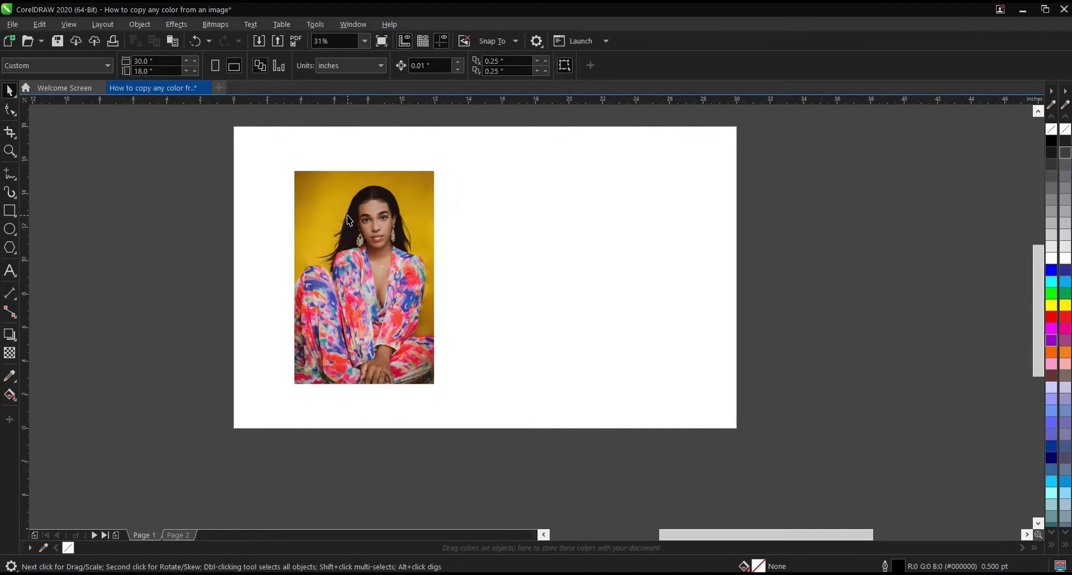
scroll(347, 199, "down", 1)
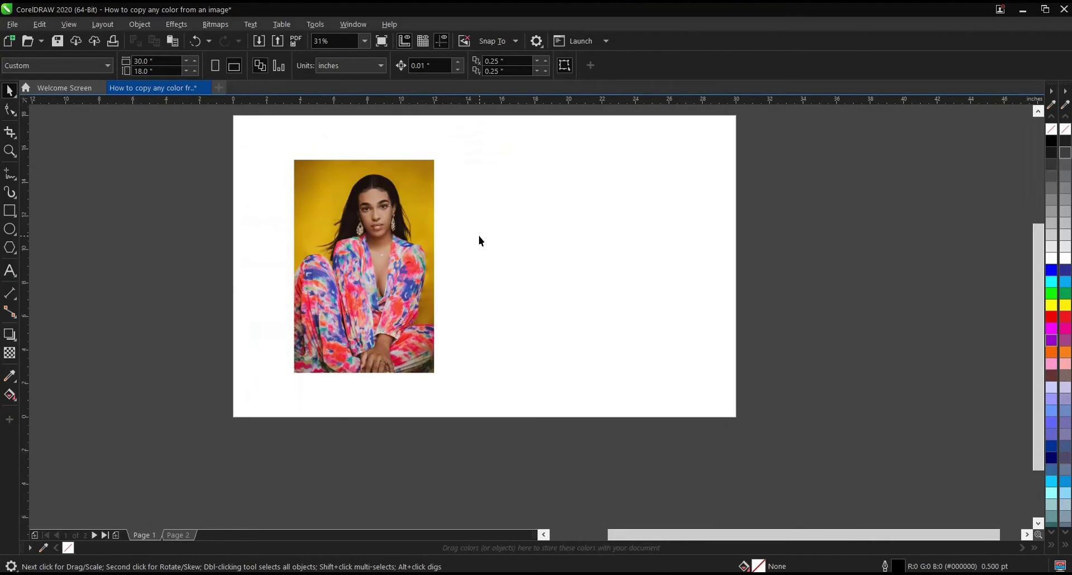
scroll(386, 222, "up", 1)
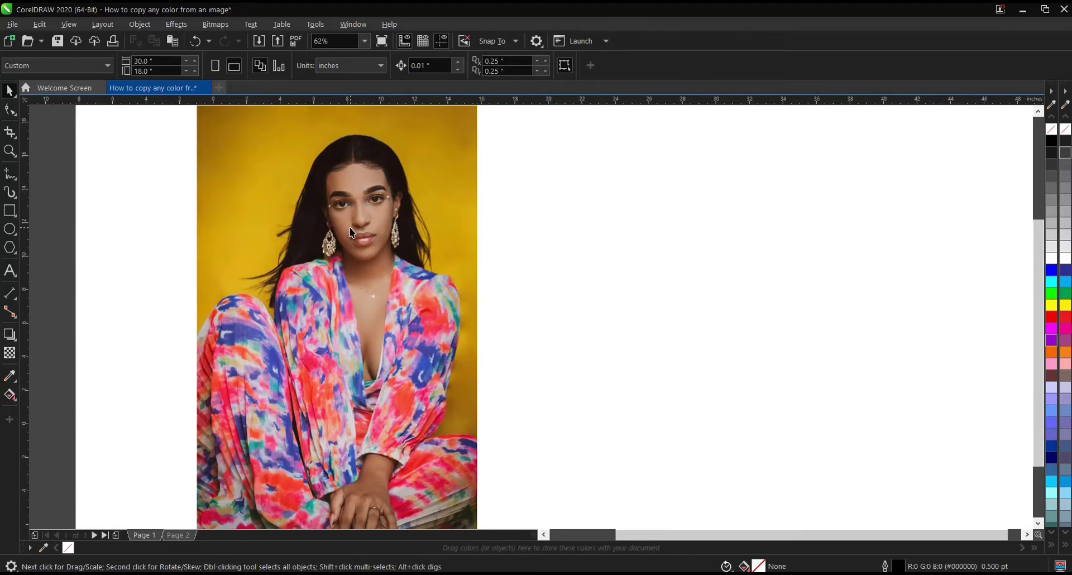
scroll(349, 227, "down", 1)
scroll(406, 238, "up", 1)
scroll(413, 249, "down", 1)
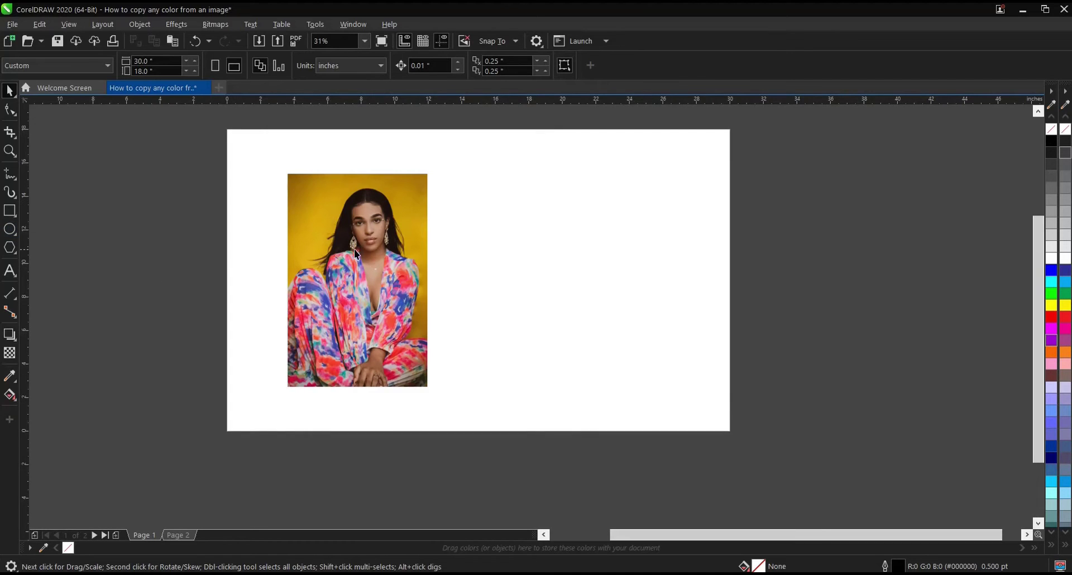
scroll(380, 241, "up", 1)
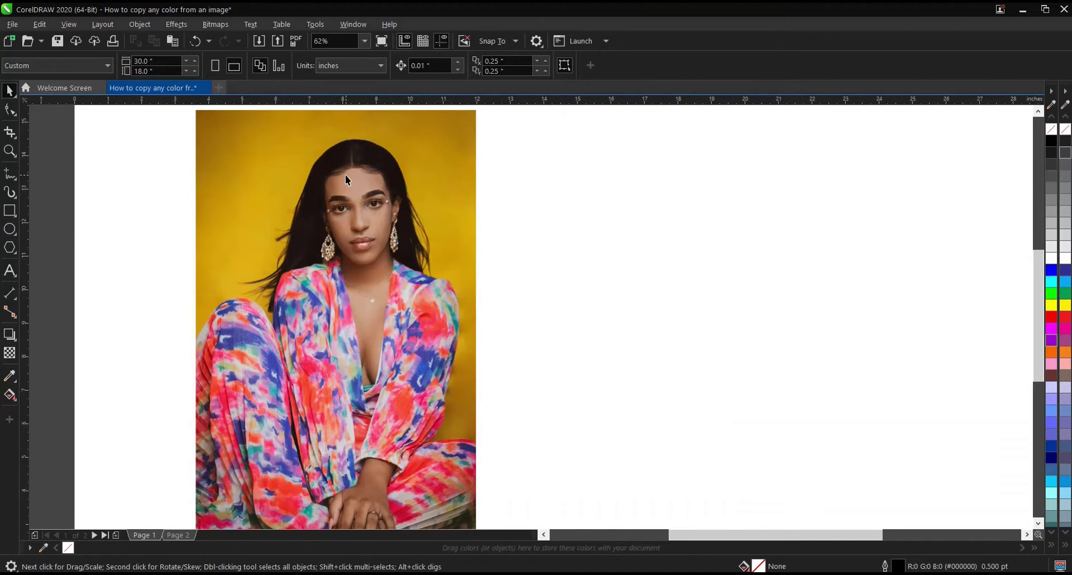
scroll(346, 195, "down", 1)
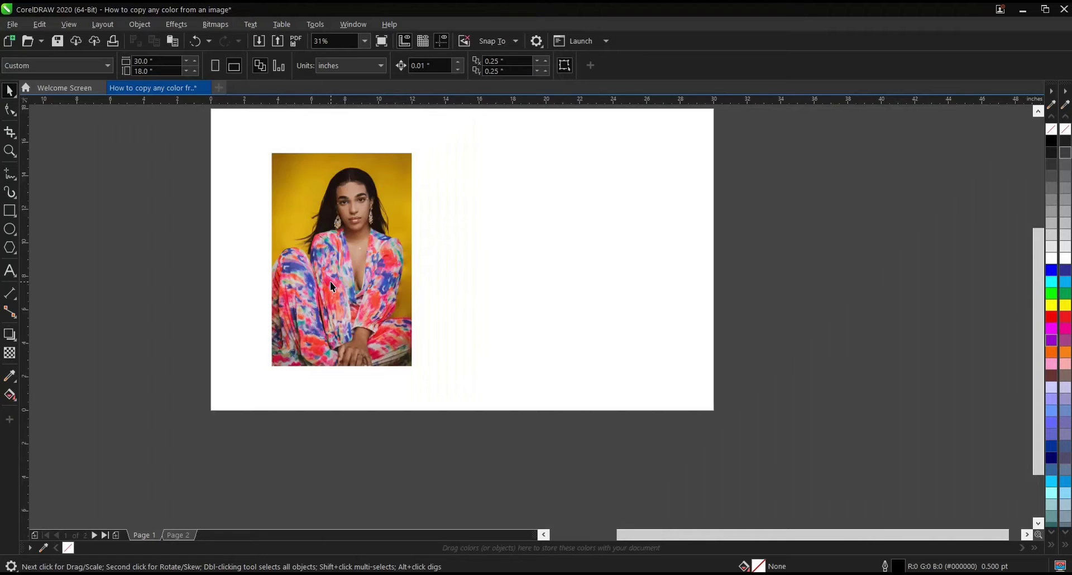
scroll(325, 272, "up", 1)
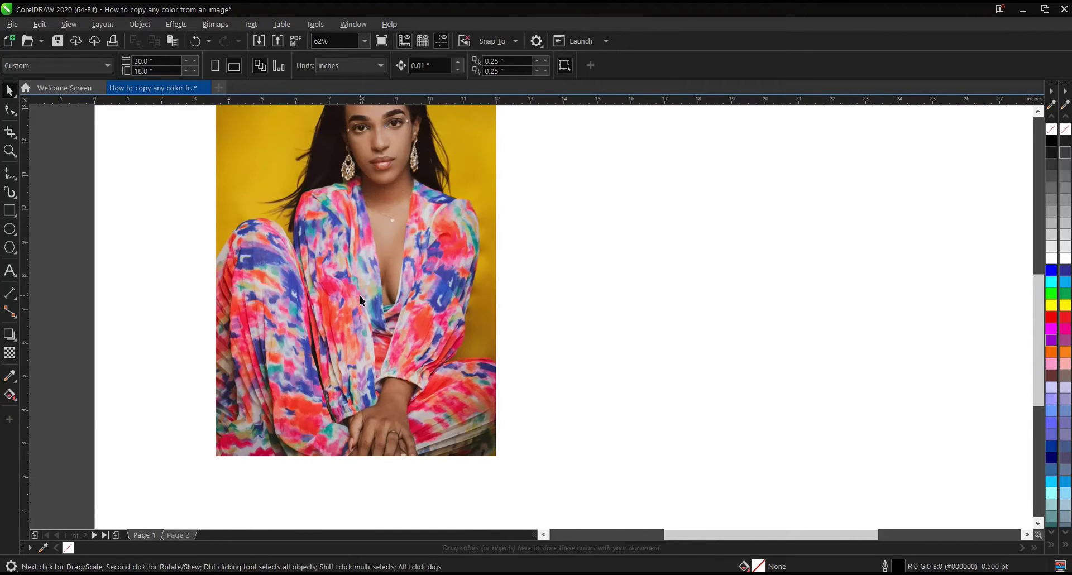
scroll(377, 328, "down", 1)
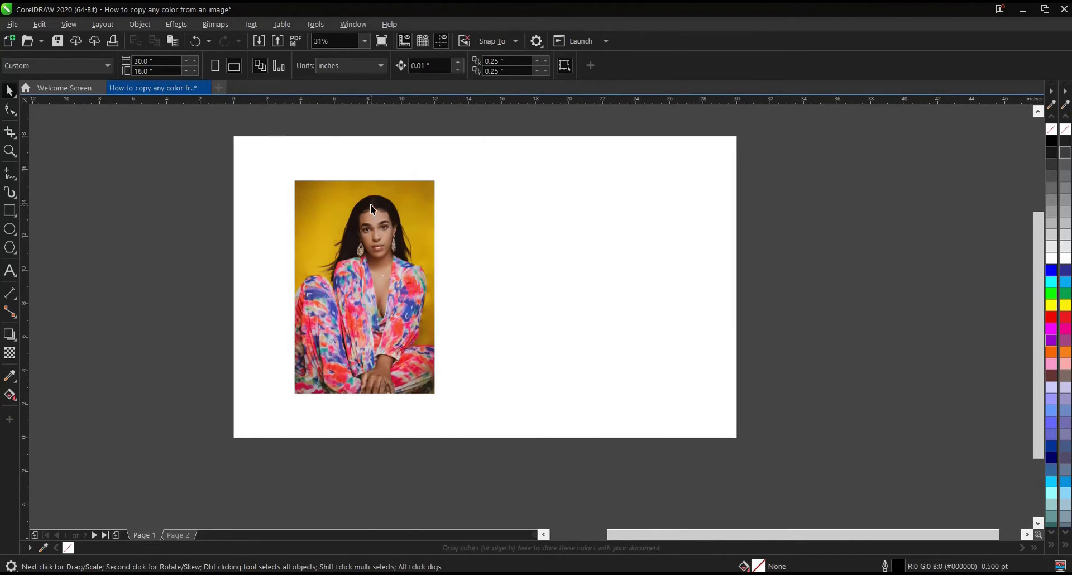
scroll(370, 206, "up", 1)
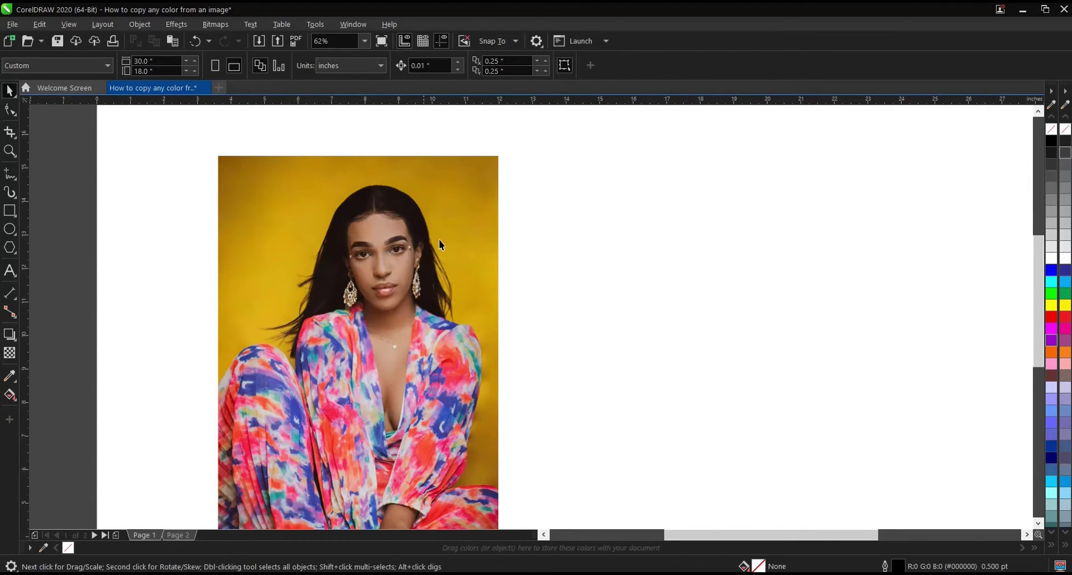
scroll(346, 200, "down", 1)
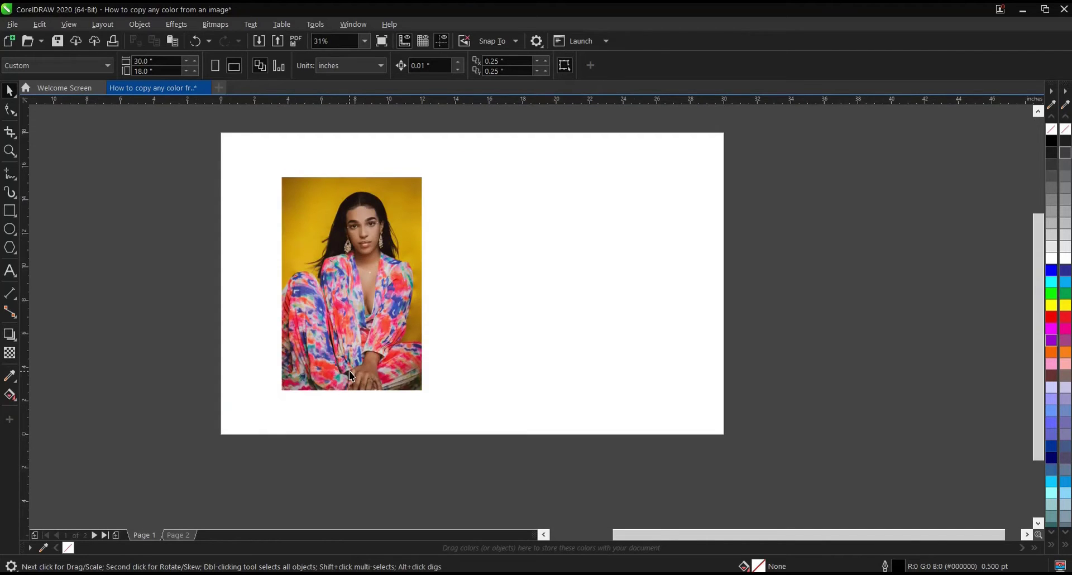
scroll(351, 371, "up", 2)
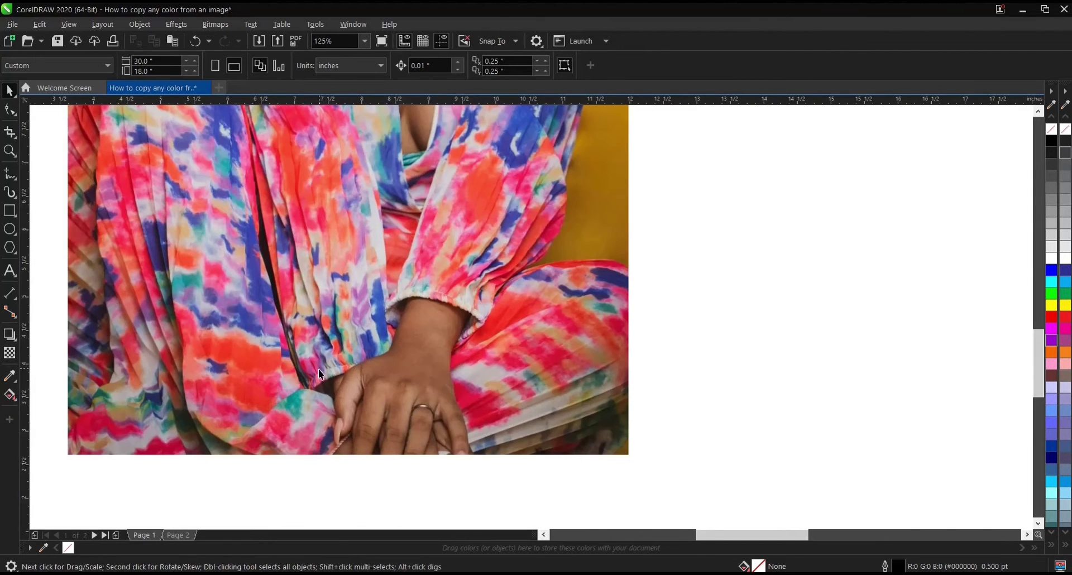
scroll(319, 370, "down", 2)
scroll(358, 178, "up", 1)
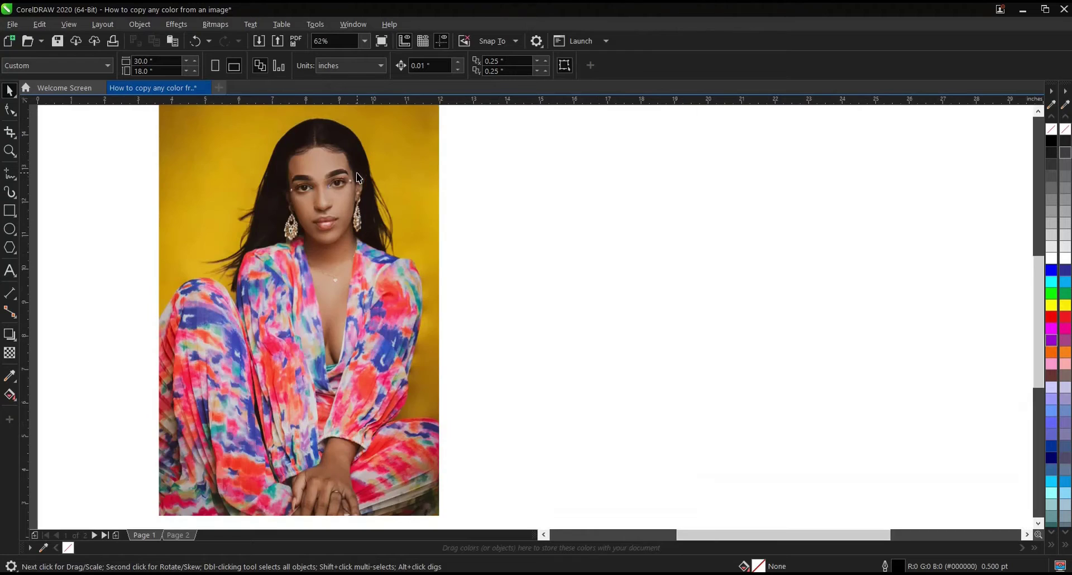
scroll(340, 256, "down", 1)
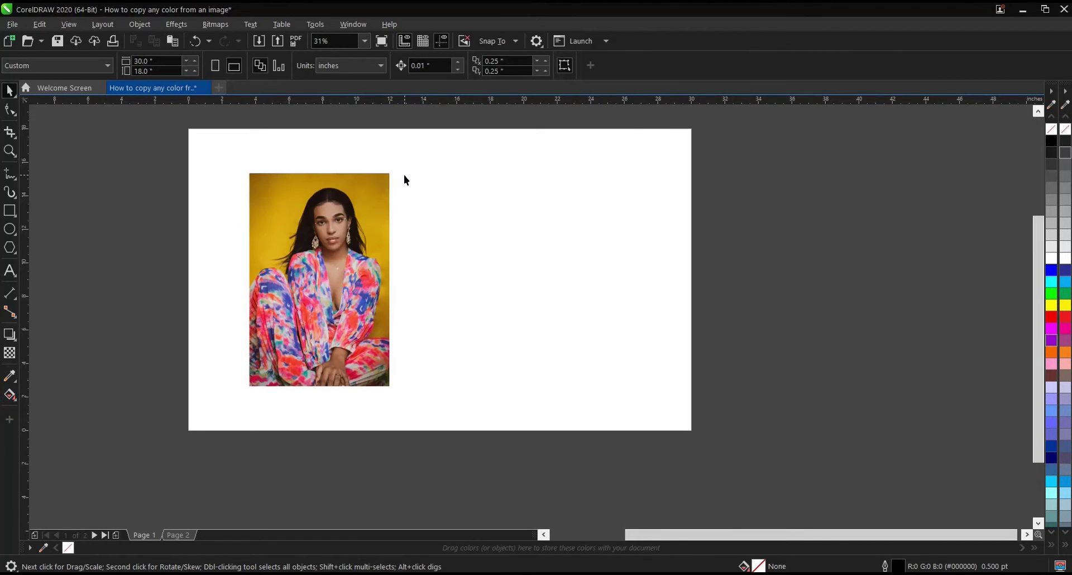
scroll(400, 185, "up", 3)
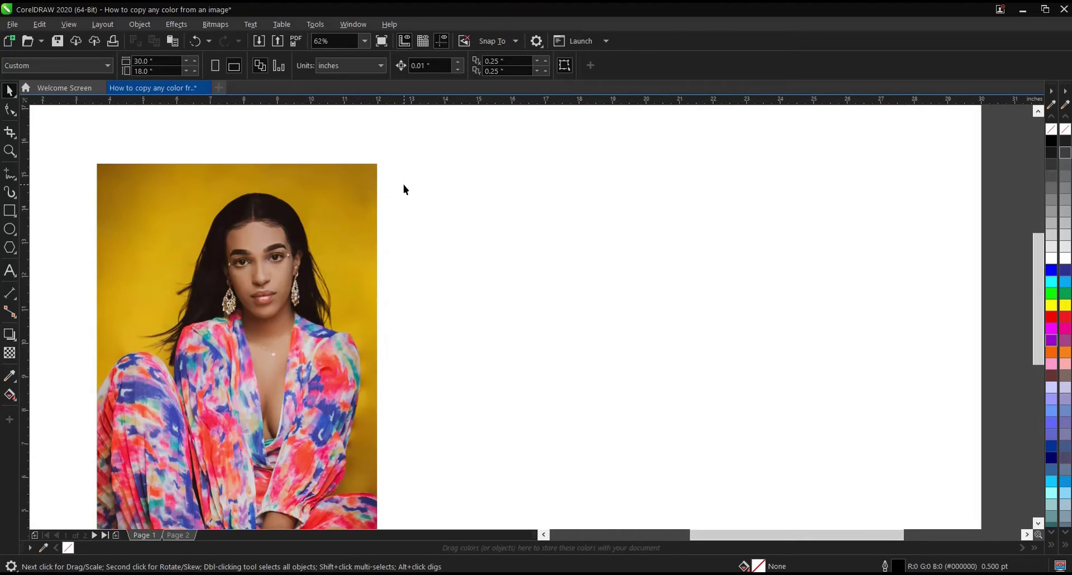
scroll(405, 189, "down", 3)
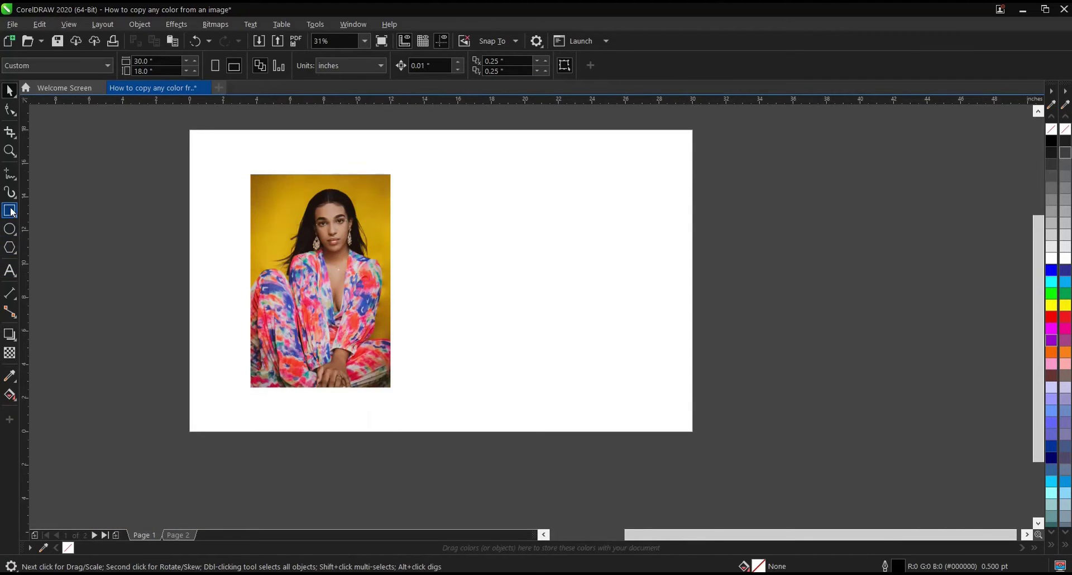
- Draw a square about 2.37 inches wide just right of the photo and align its top edge with the photo's top
key("F6")
scroll(447, 187, "up", 3)
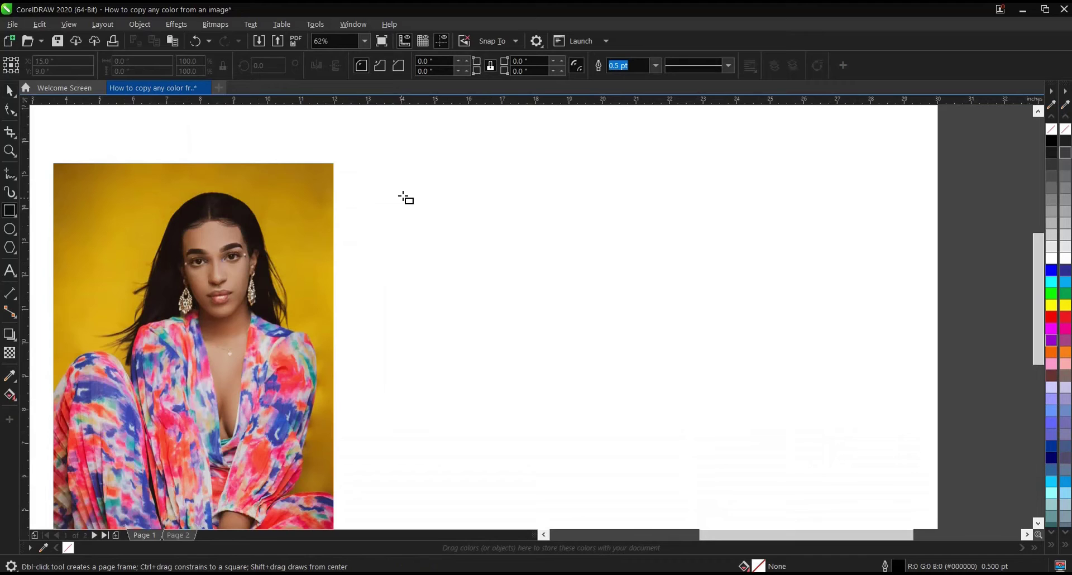
left_click_drag(343, 154, 423, 234)
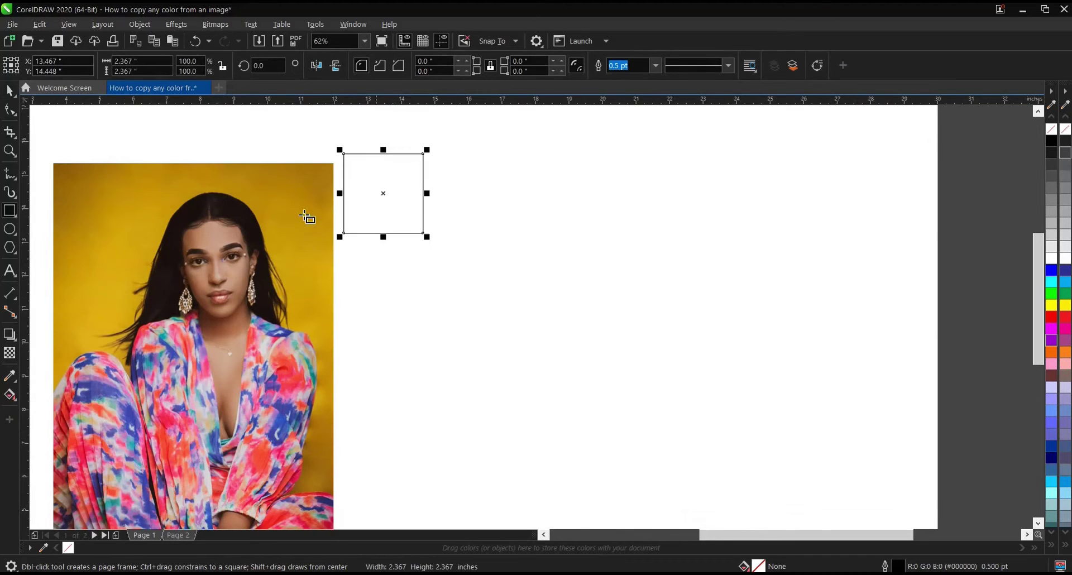
left_click(11, 91)
scroll(360, 146, "down", 3)
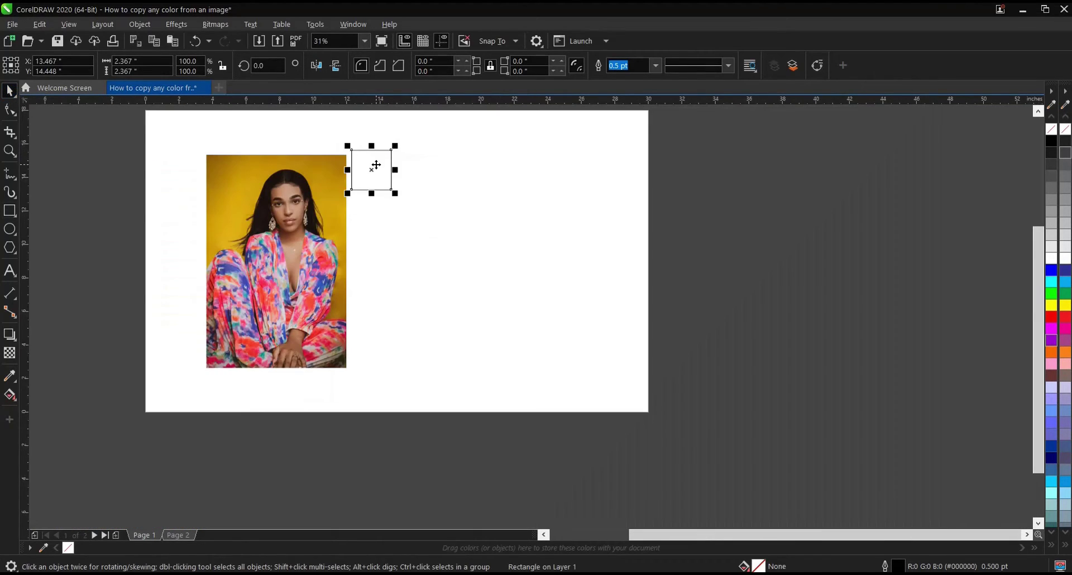
left_click_drag(378, 172, 372, 182)
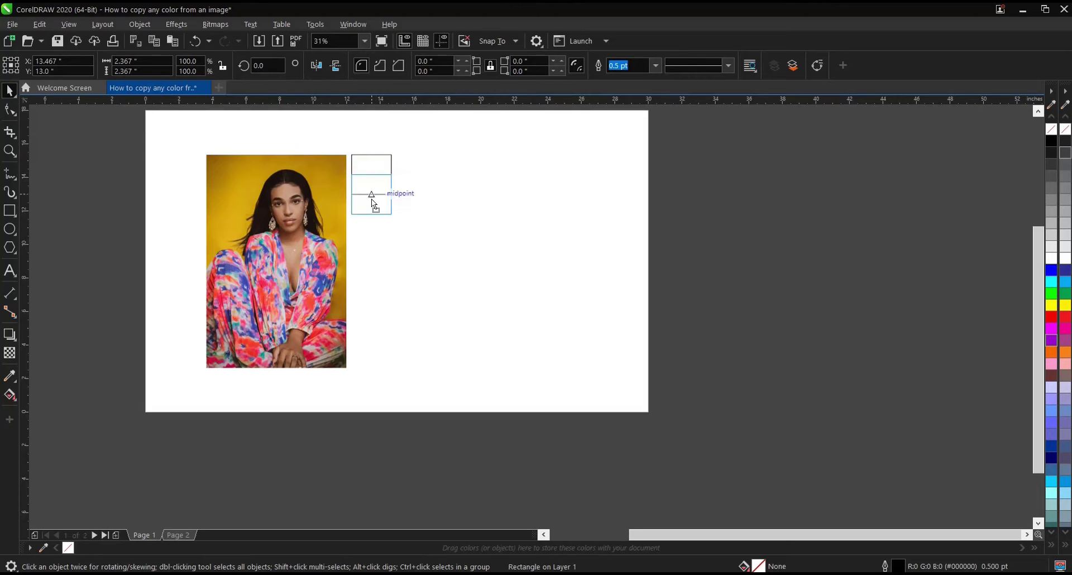
- Duplicate the square straight below itself and repeat the duplication twice to form an evenly spaced column of four squares
left_click_drag(371, 225, 371, 225)
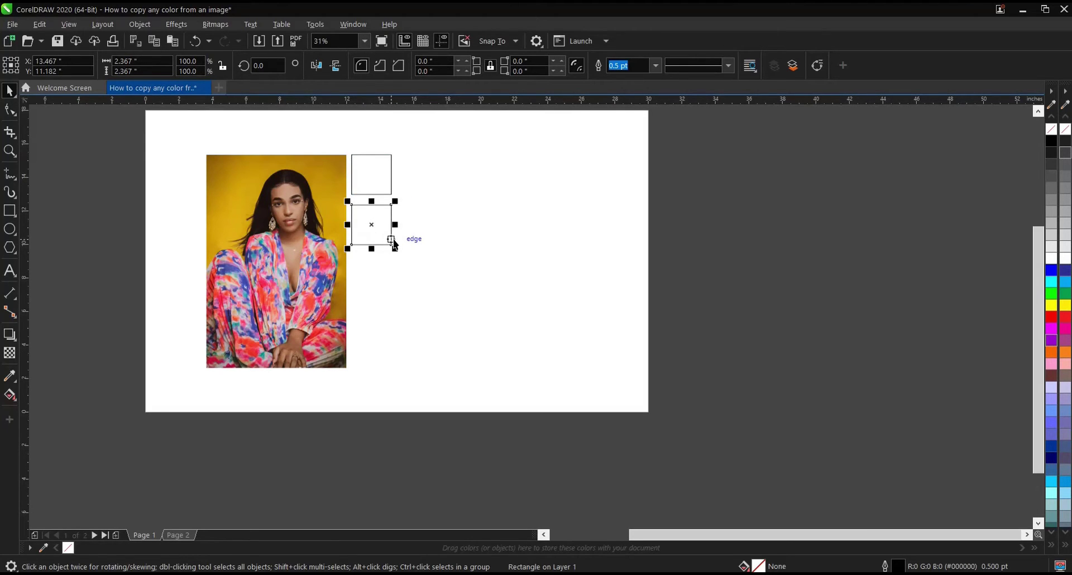
key("ctrl+r")
key("ctrl+r")
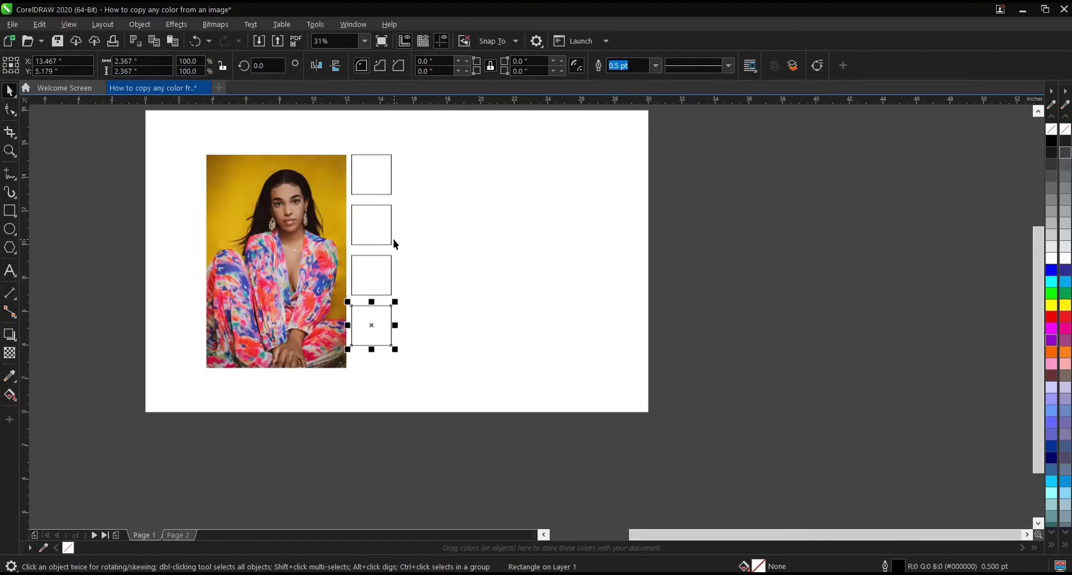
- Move all four squares together about 1.2 inches horizontally away from the photo, leaving them deselected
left_click(476, 280)
left_click_drag(345, 147, 506, 353)
left_click_drag(371, 255, 391, 254)
scroll(289, 166, "up", 1)
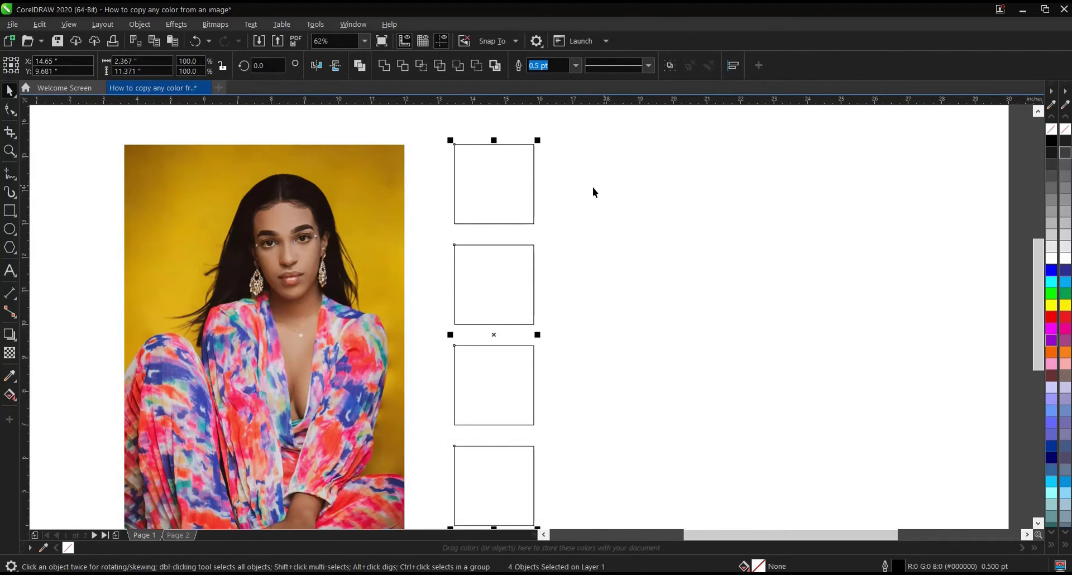
left_click(550, 234)
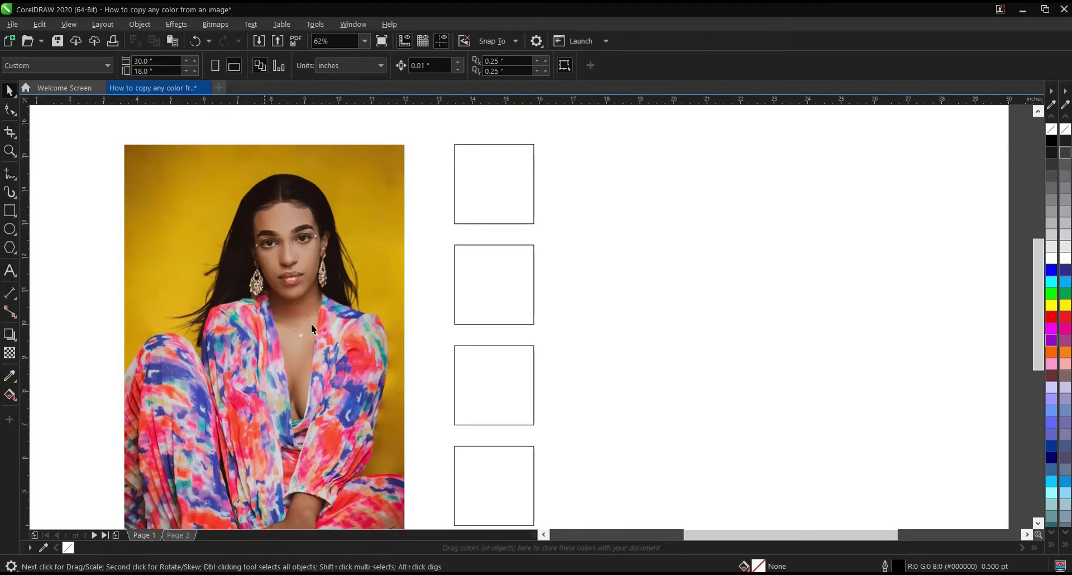
- Sample the dark golden yellow near the upper-right corner of the photo's background with the Color Eyedropper
left_click(9, 379)
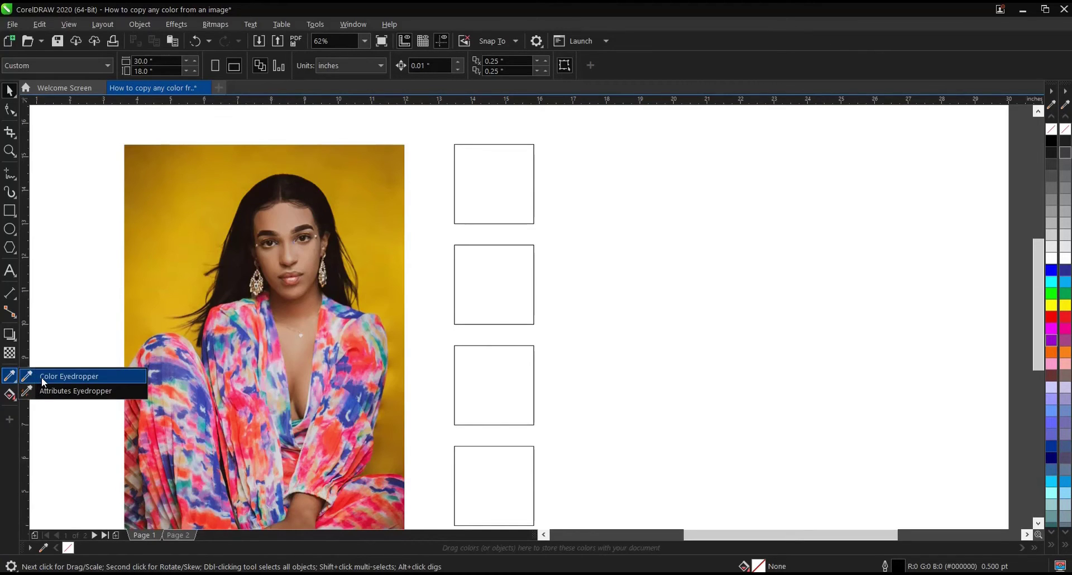
left_click(42, 377)
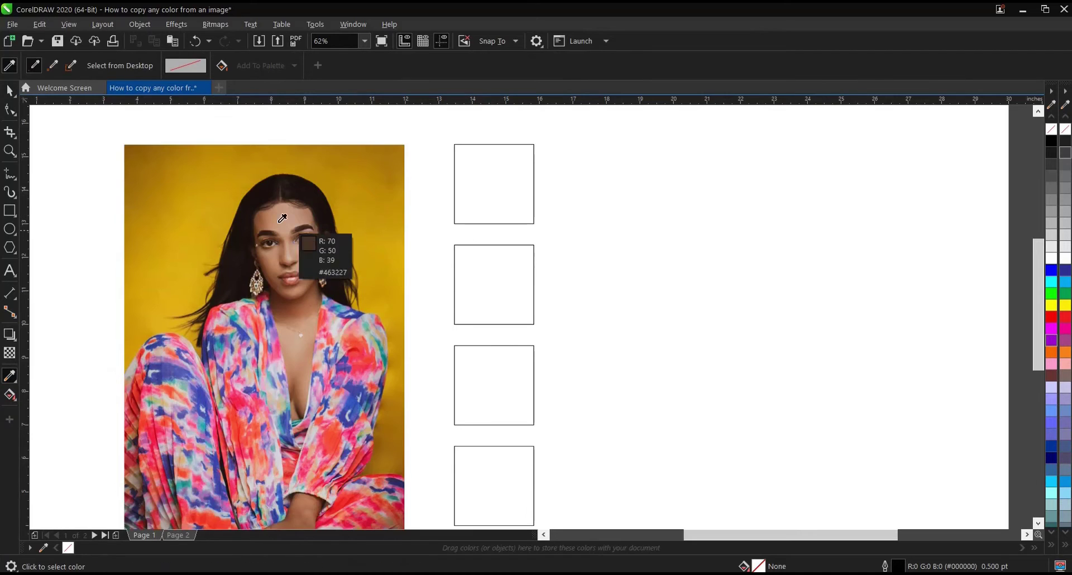
scroll(289, 176, "up", 2)
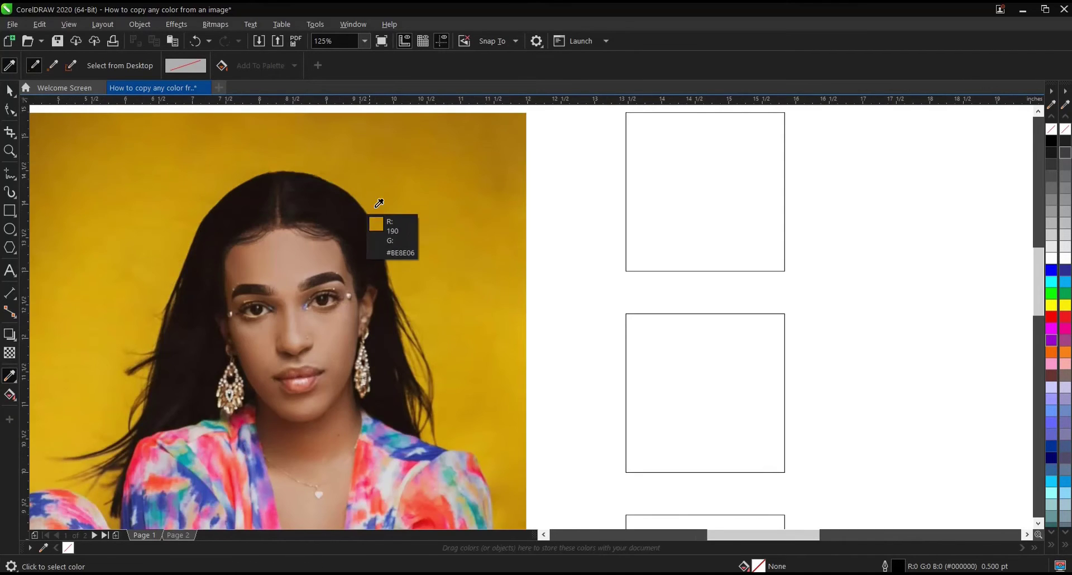
scroll(424, 203, "down", 2)
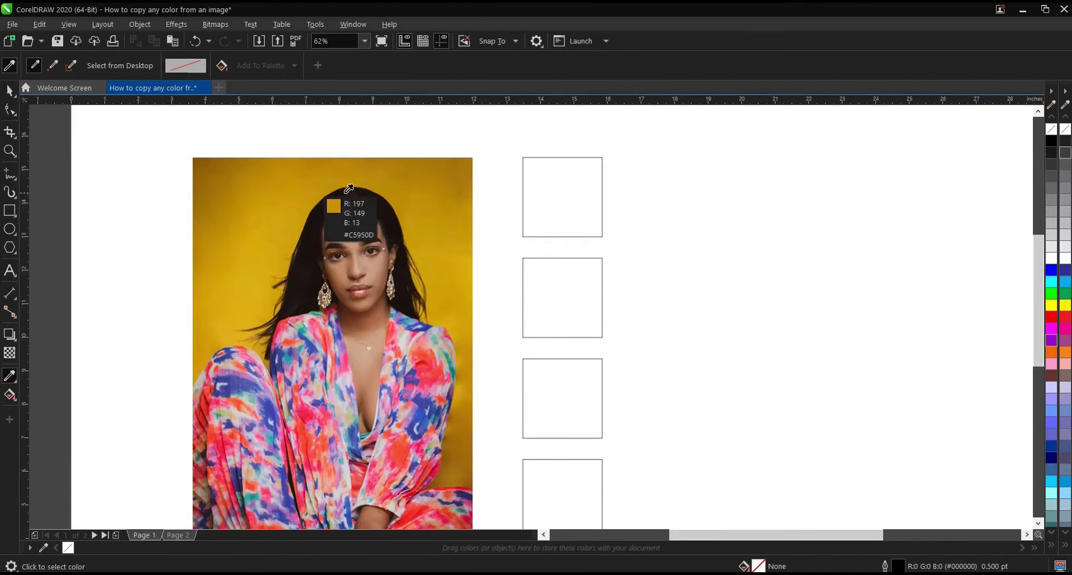
scroll(371, 191, "up", 2)
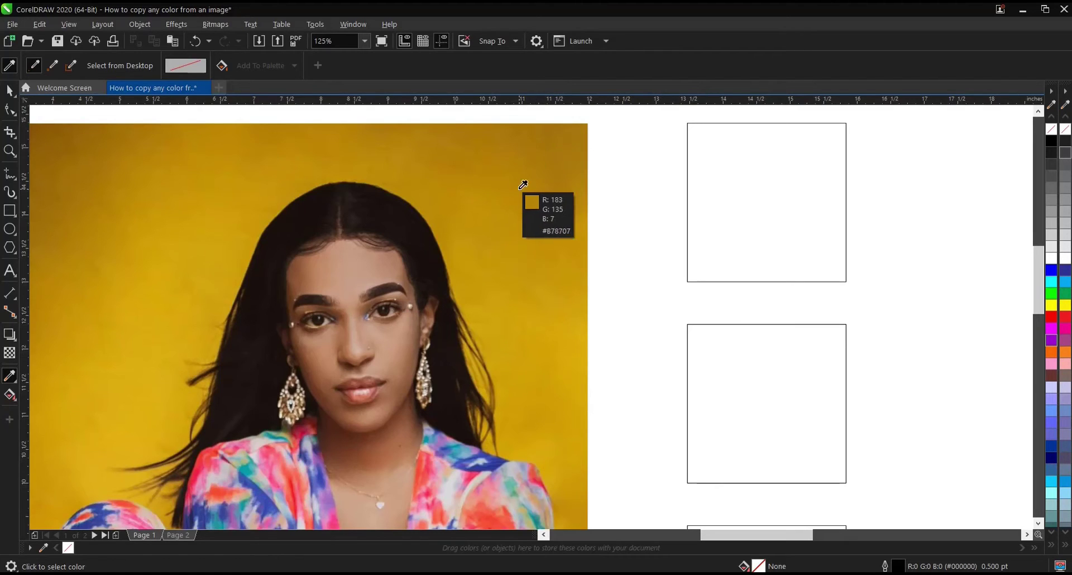
left_click(550, 138)
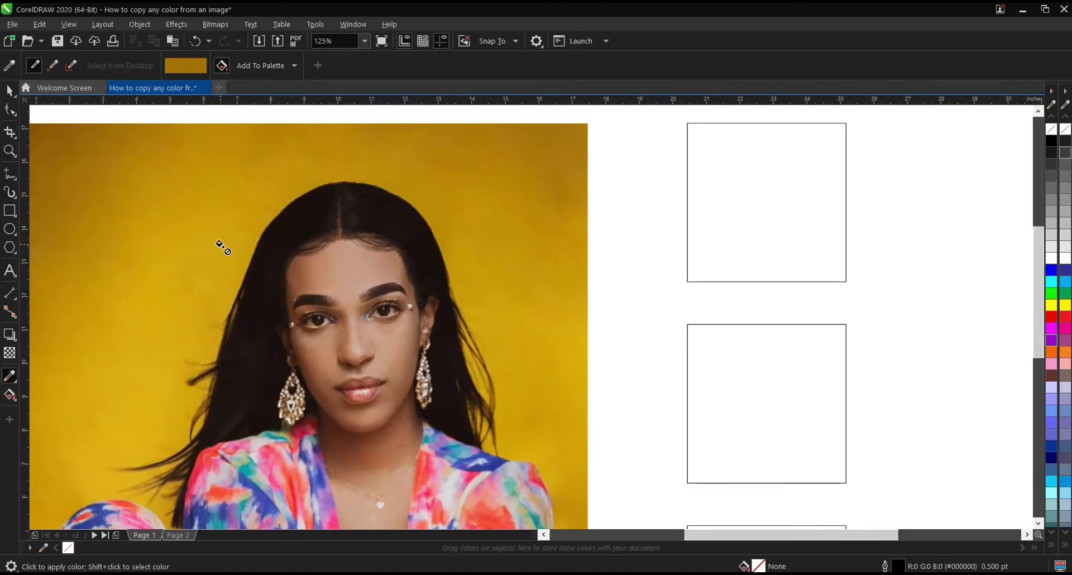
- Fill the uppermost square with the sampled golden yellow and return to the Pick tool
scroll(513, 216, "up", 2)
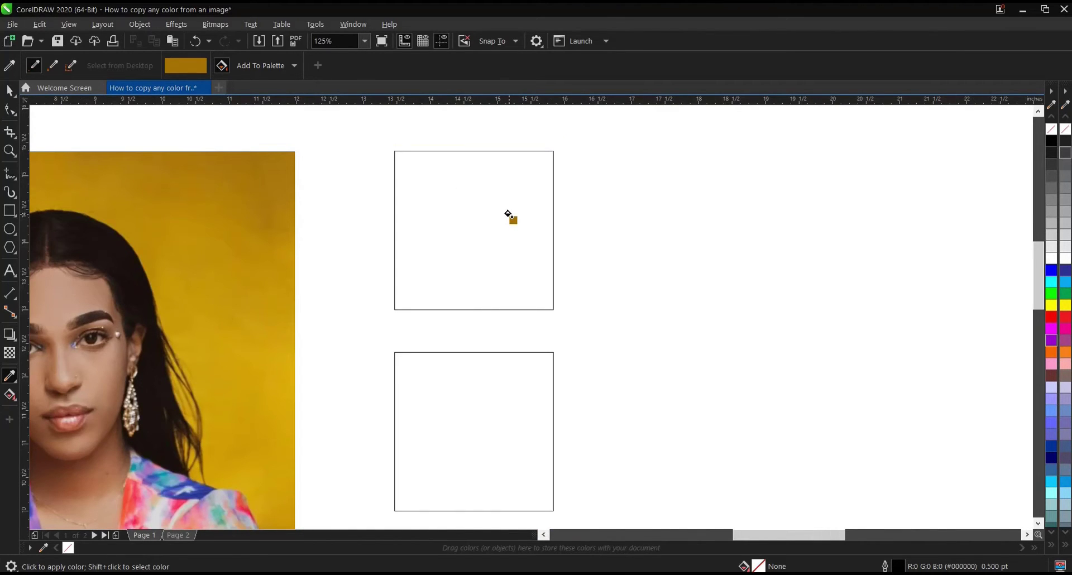
left_click(476, 191)
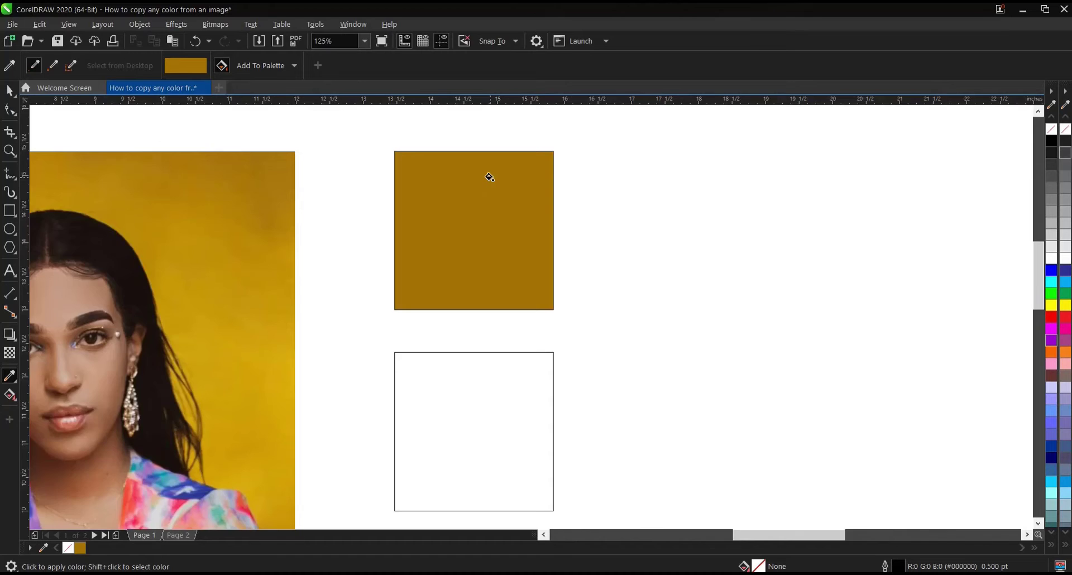
scroll(489, 178, "down", 2)
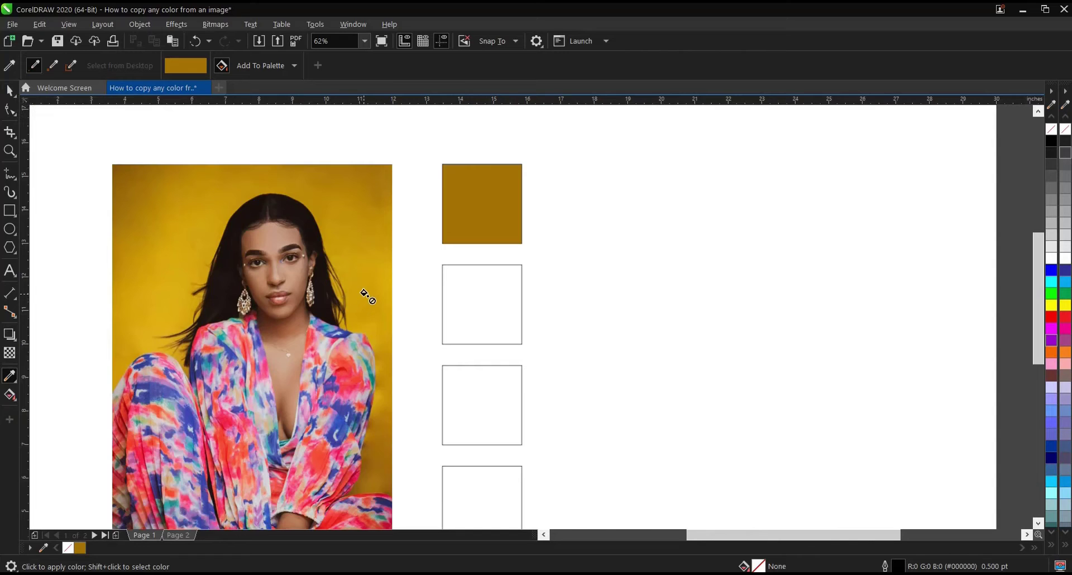
key("space")
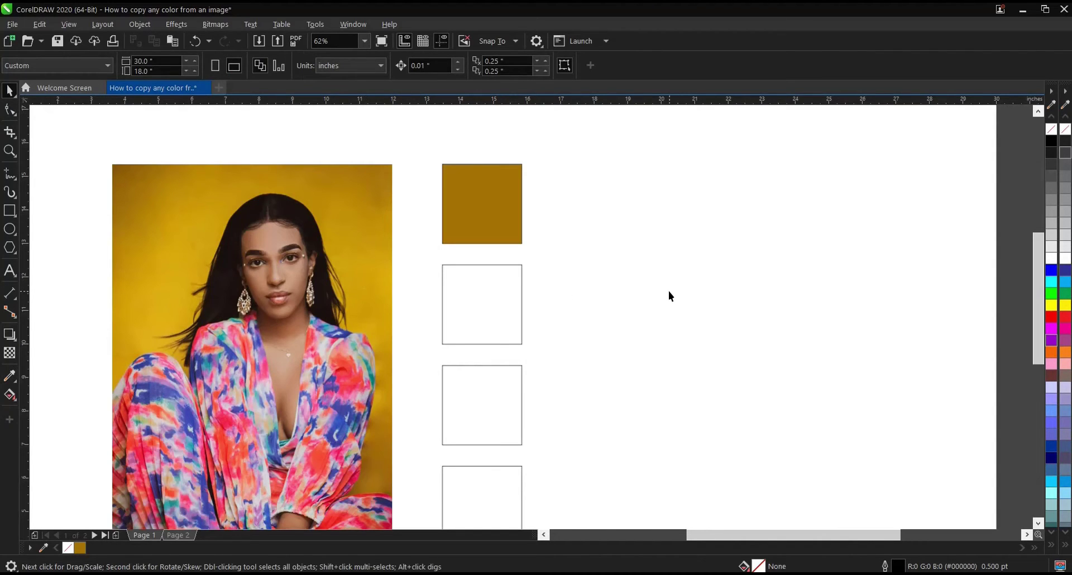
- Sample a pinkish red from the patterned outfit's shoulder with the Color Eyedropper, fill the second square with it and return to the Pick tool
scroll(478, 216, "down", 2)
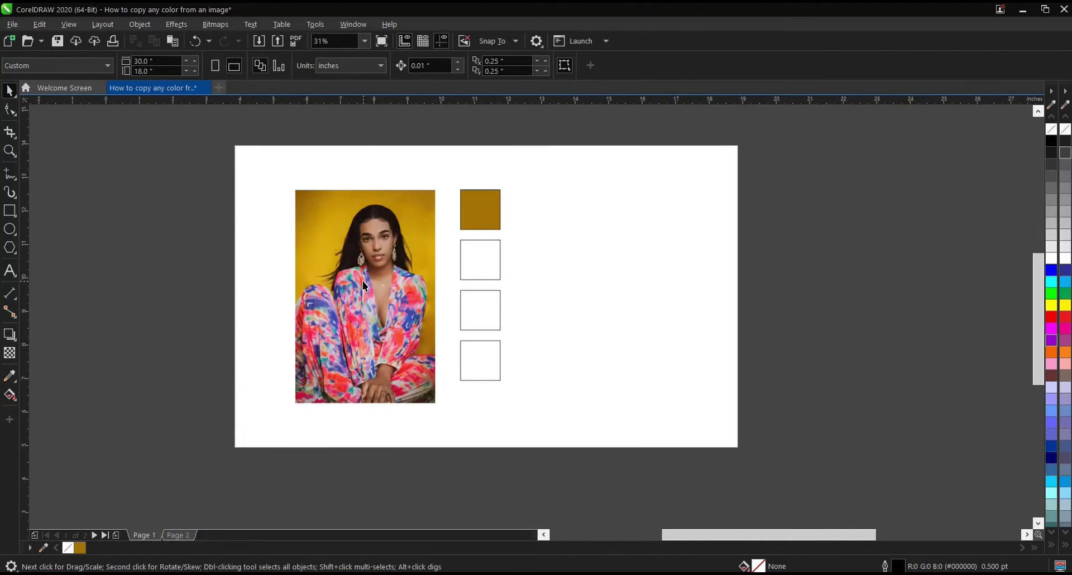
scroll(364, 279, "up", 2)
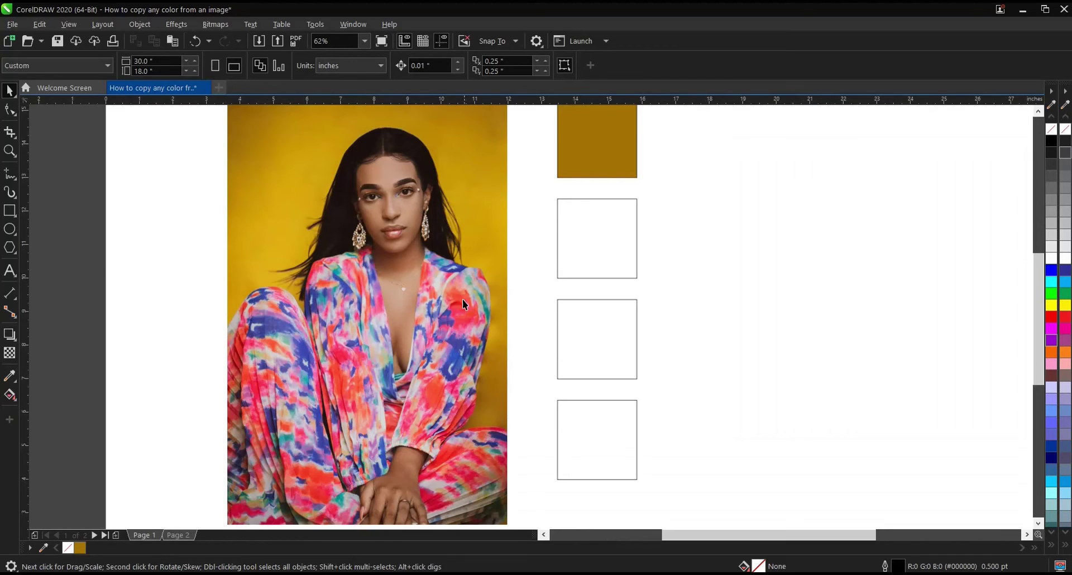
left_click(10, 376)
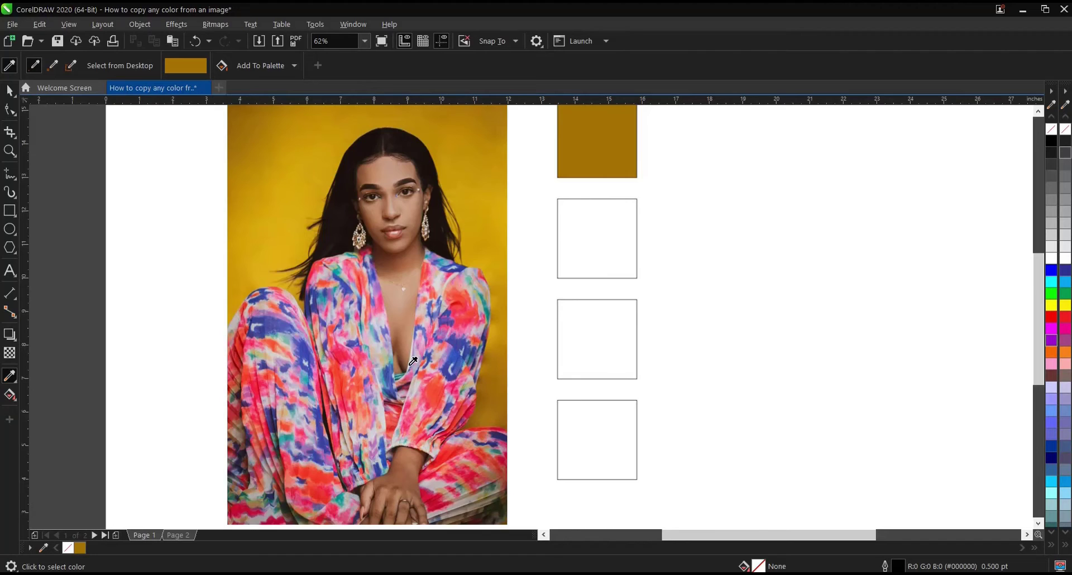
scroll(514, 335, "up", 2)
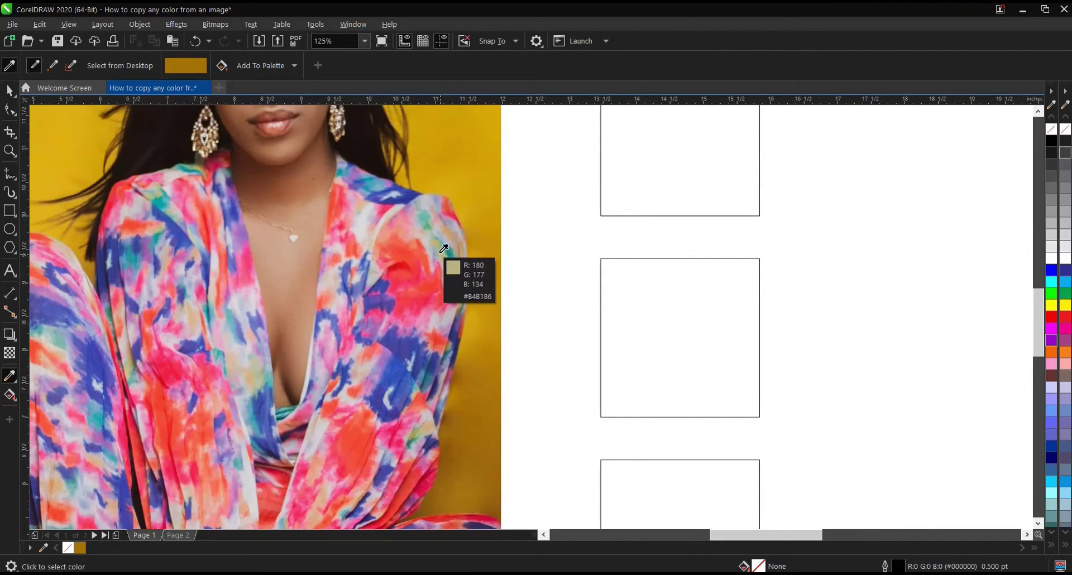
left_click(427, 274)
scroll(333, 360, "down", 2)
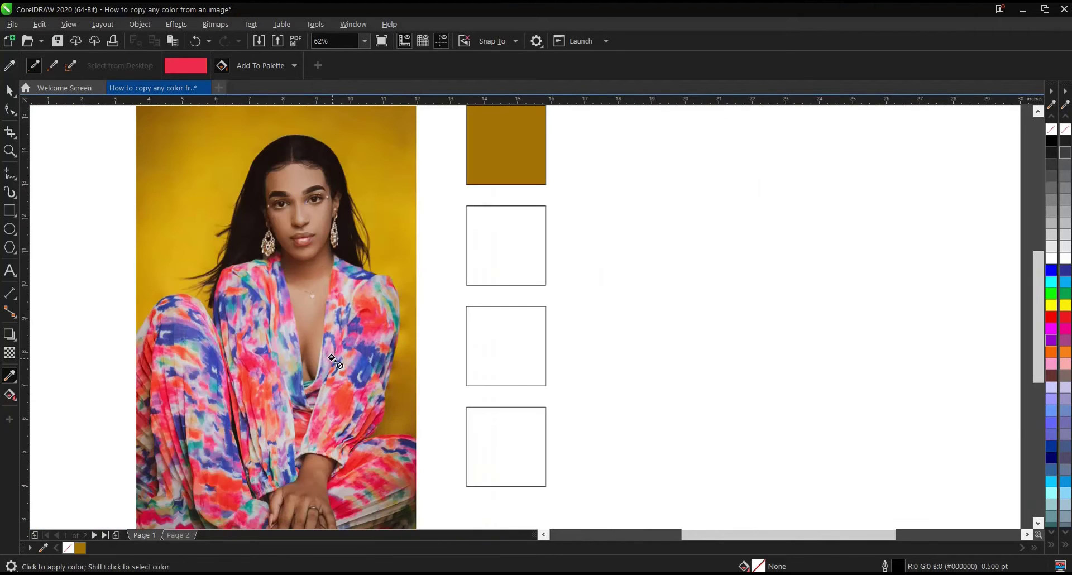
left_click(511, 238)
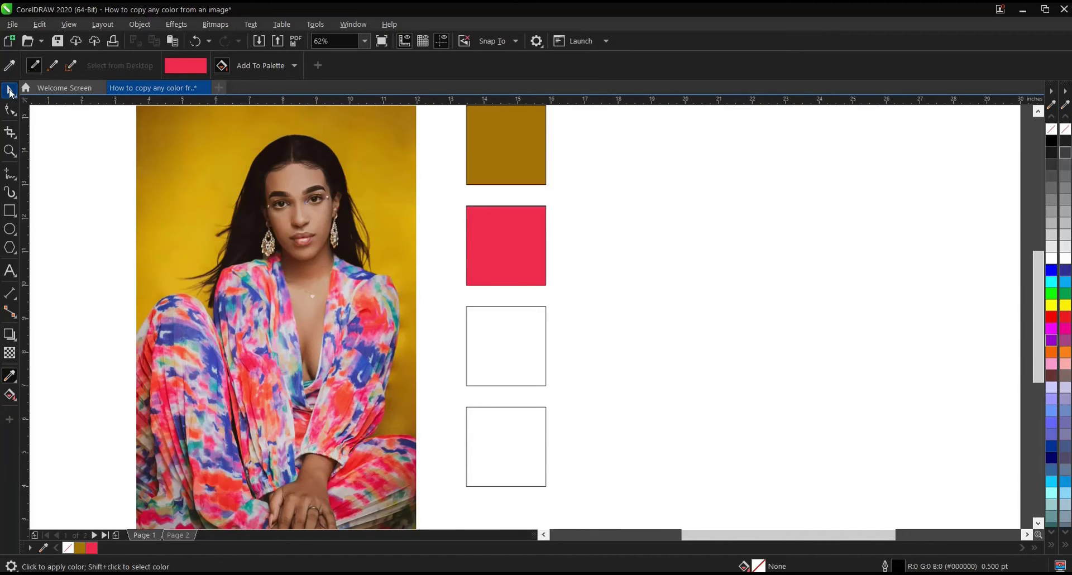
left_click(10, 92)
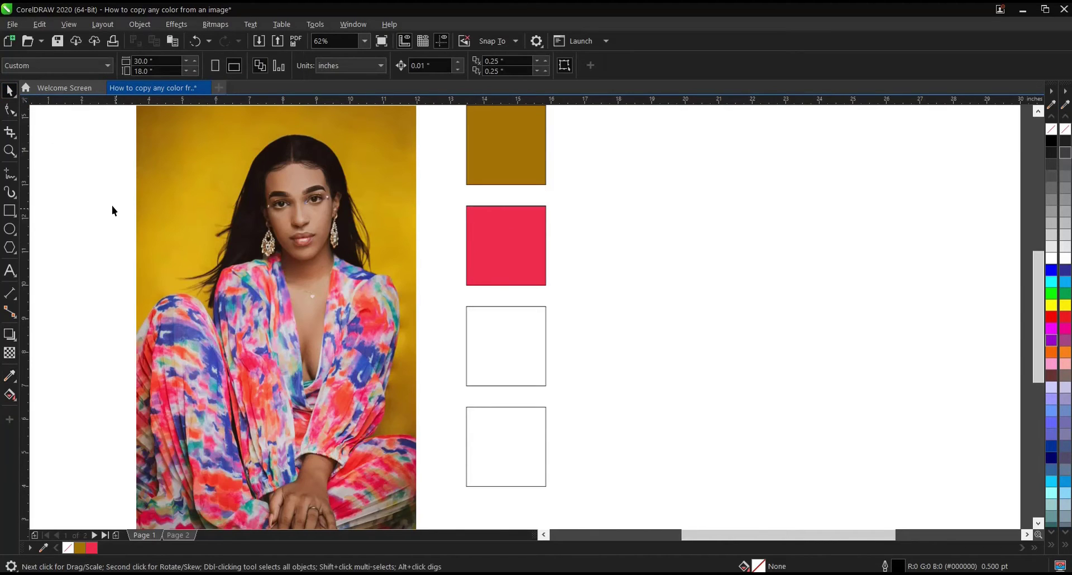
- Sample the brown skin tone at the base of the neck, fill the third square with it and return to the Pick tool
left_click(10, 378)
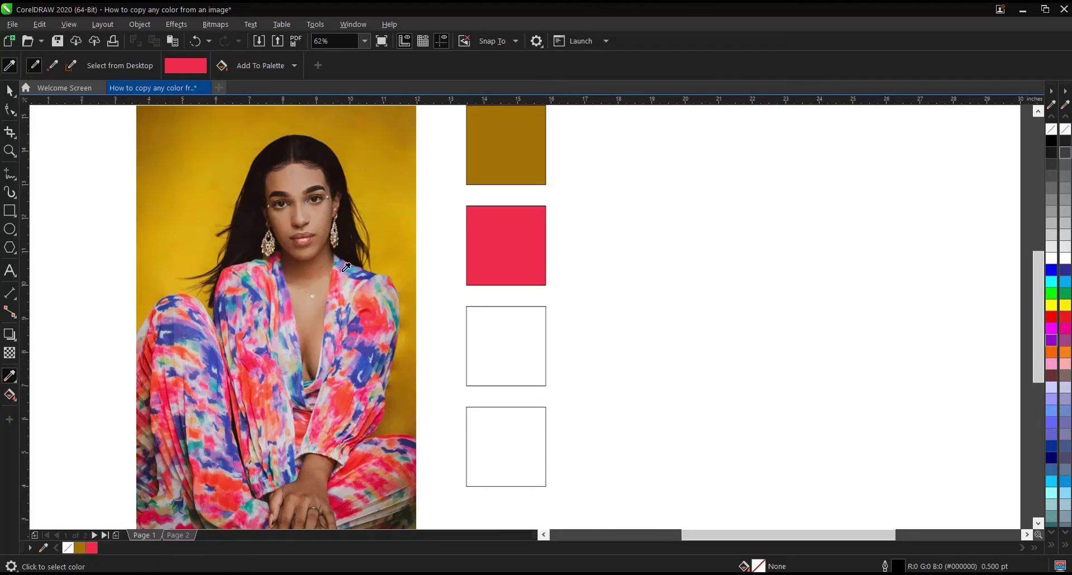
scroll(357, 263, "up", 2)
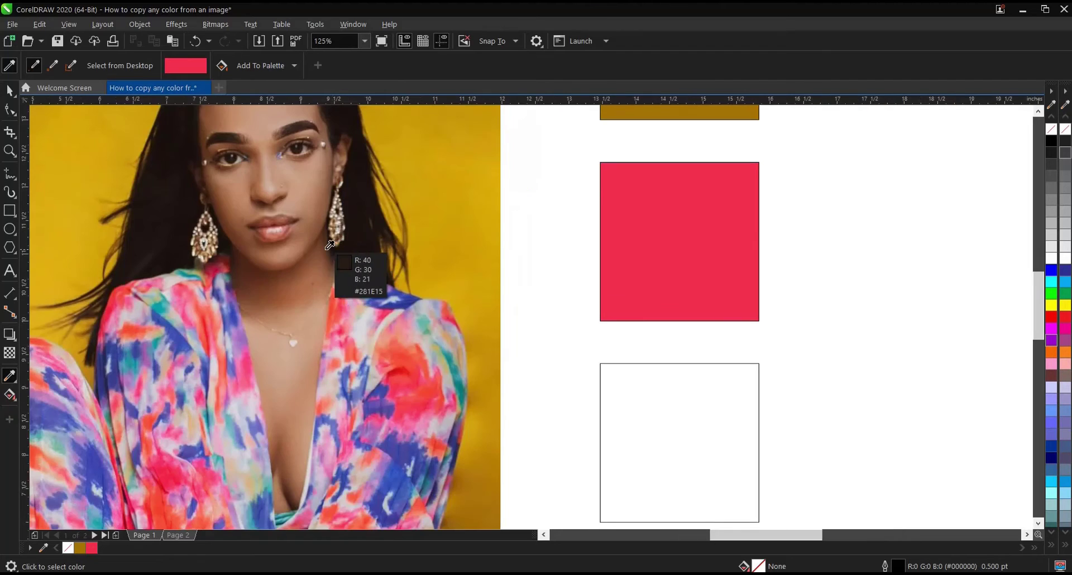
left_click(305, 290)
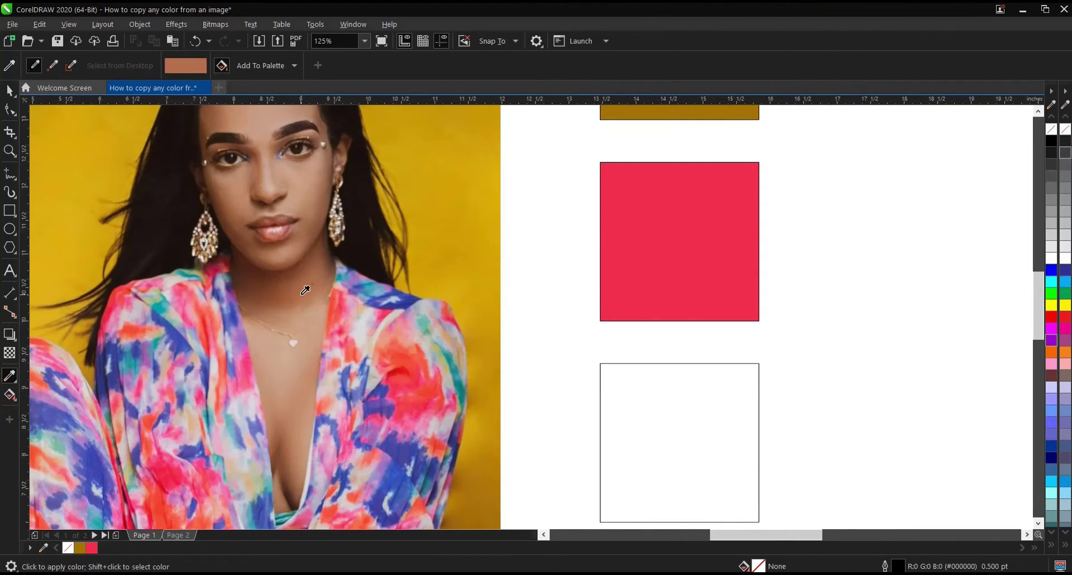
scroll(306, 287, "down", 2)
left_click(477, 345)
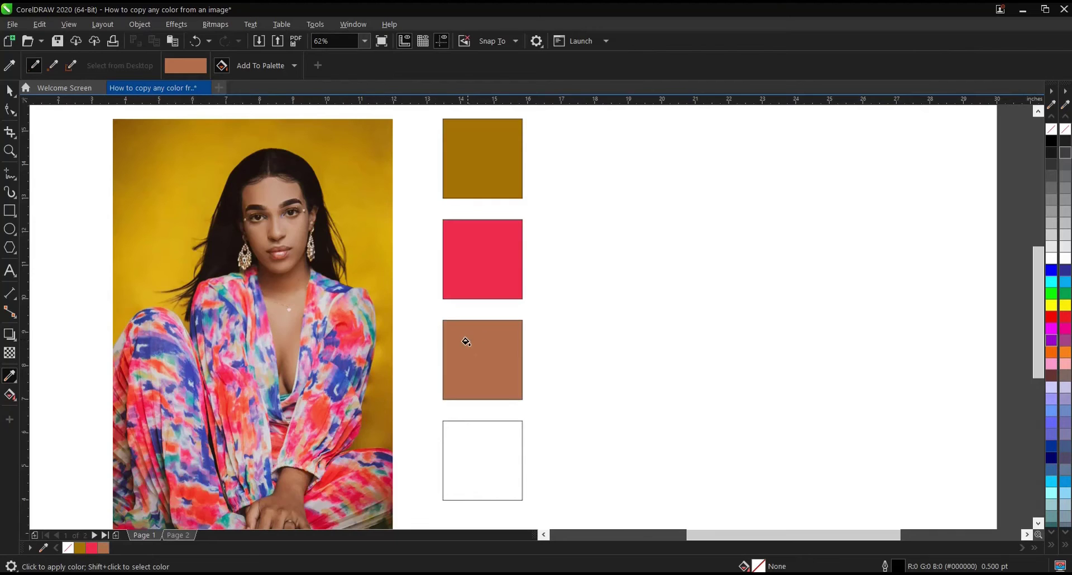
left_click(12, 95)
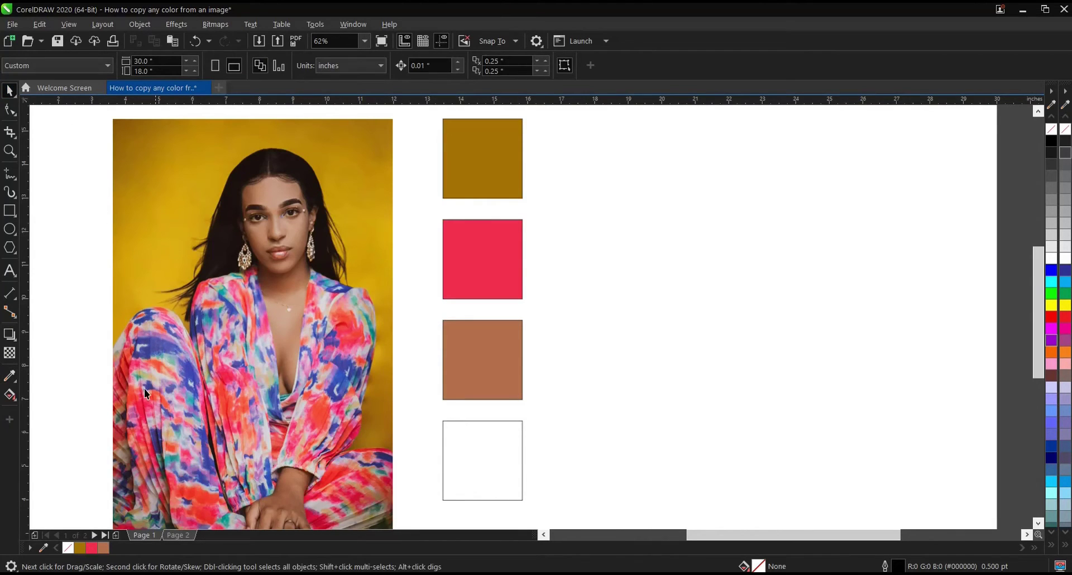
- Sample the near-black hair colour above the forehead in the portrait with the Color Eyedropper
left_click(9, 376)
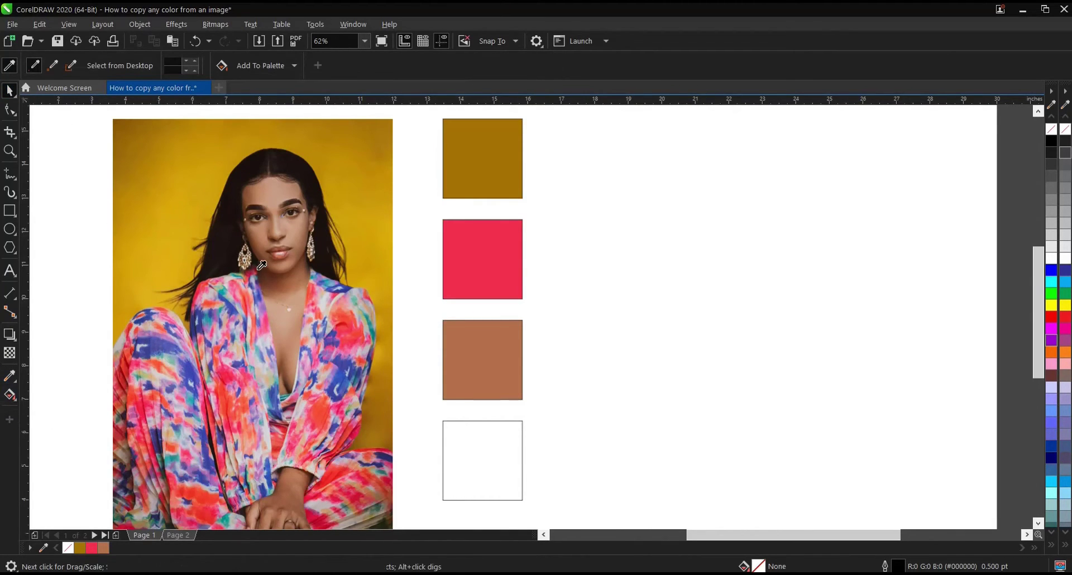
scroll(260, 262, "down", 2)
scroll(268, 396, "up", 2)
scroll(268, 396, "down", 2)
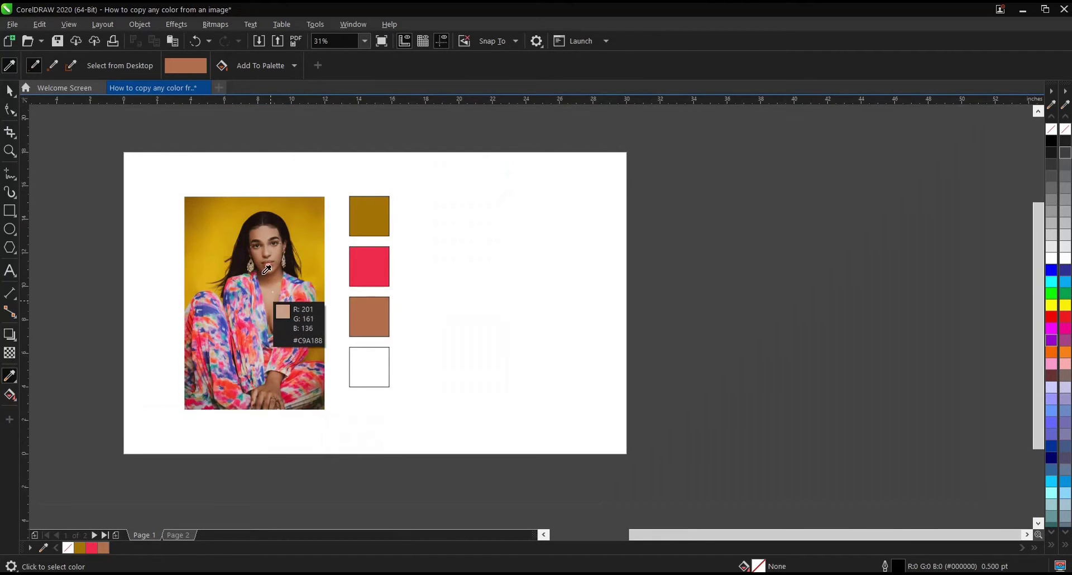
scroll(283, 311, "up", 4)
scroll(334, 359, "up", 4)
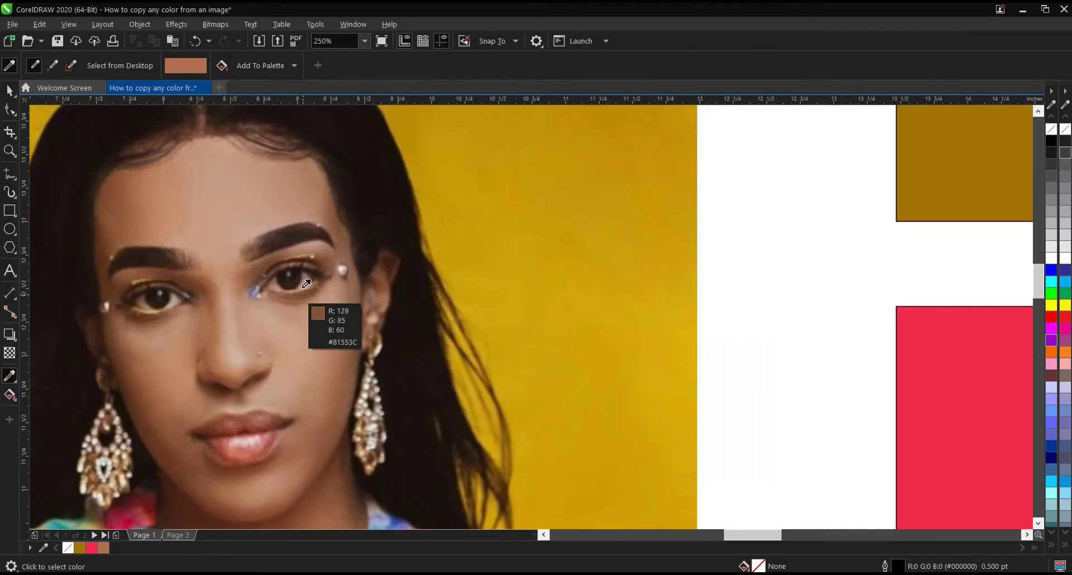
scroll(288, 261, "down", 2)
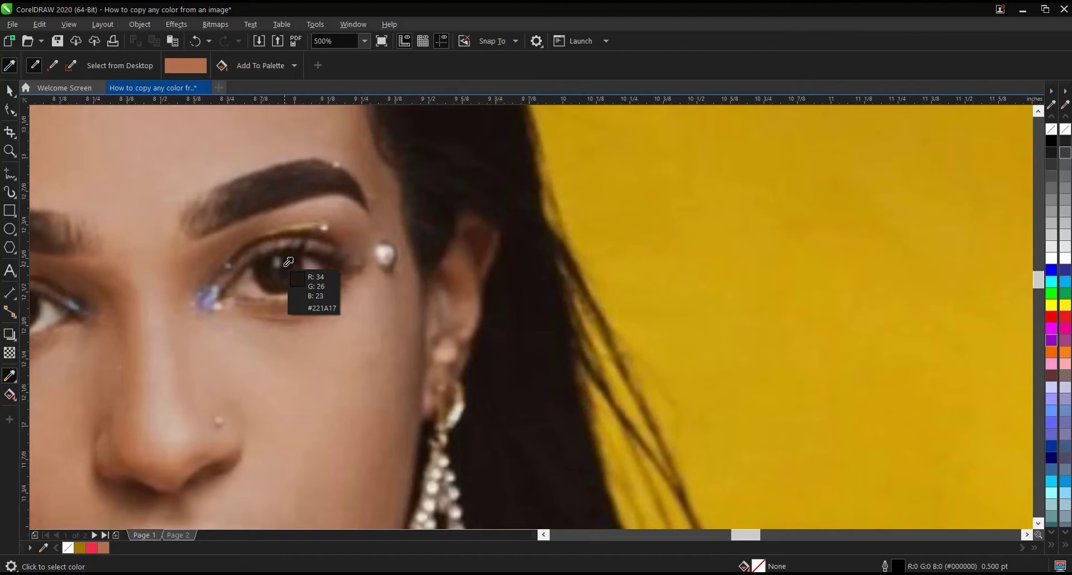
scroll(407, 436, "up", 2)
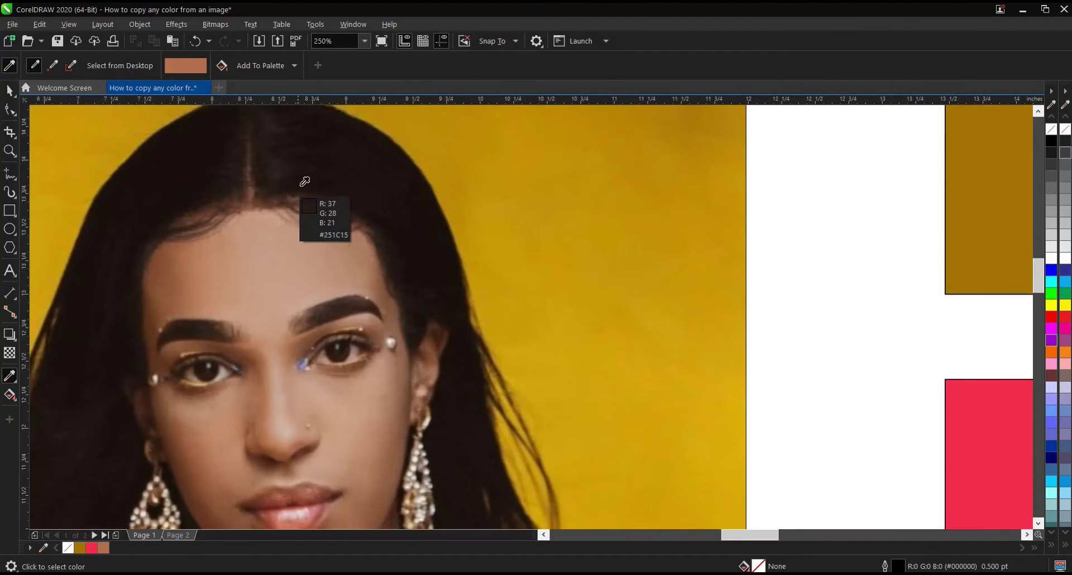
left_click(324, 156)
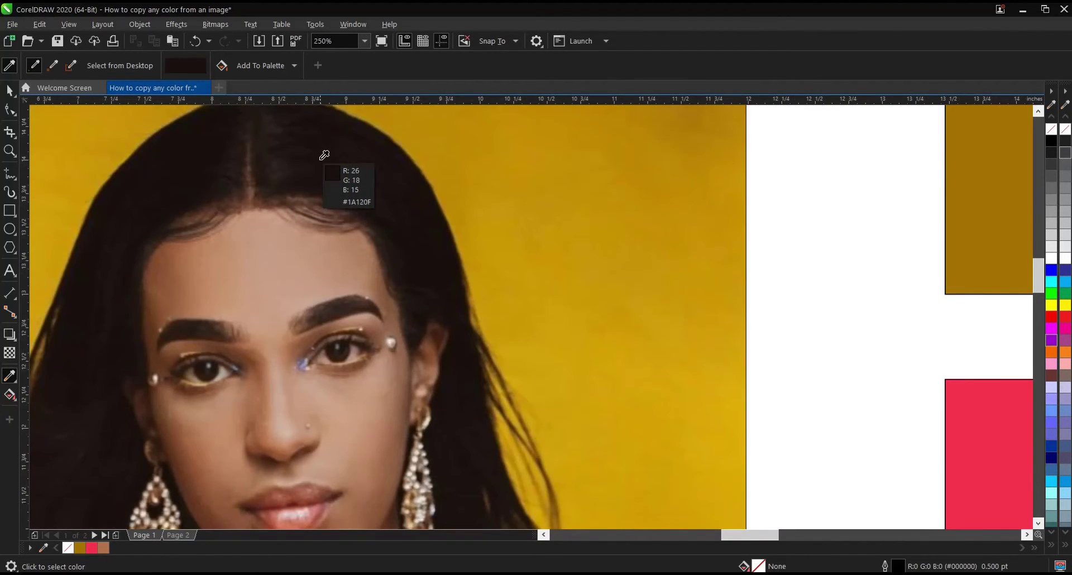
- Fill the lowest square with the sampled near-black and return to the Pick tool
scroll(303, 159, "down", 3)
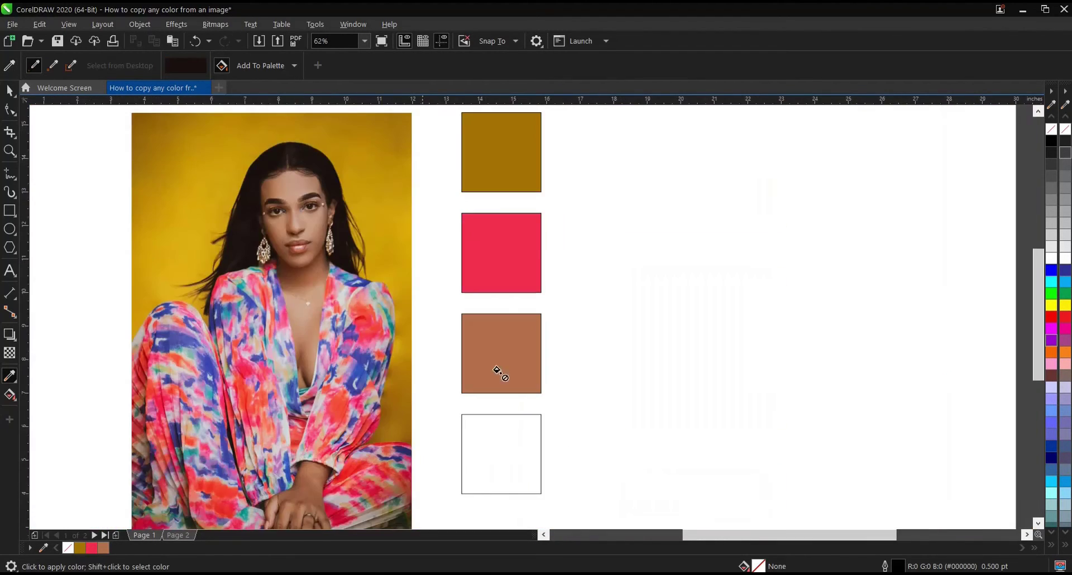
left_click(476, 431)
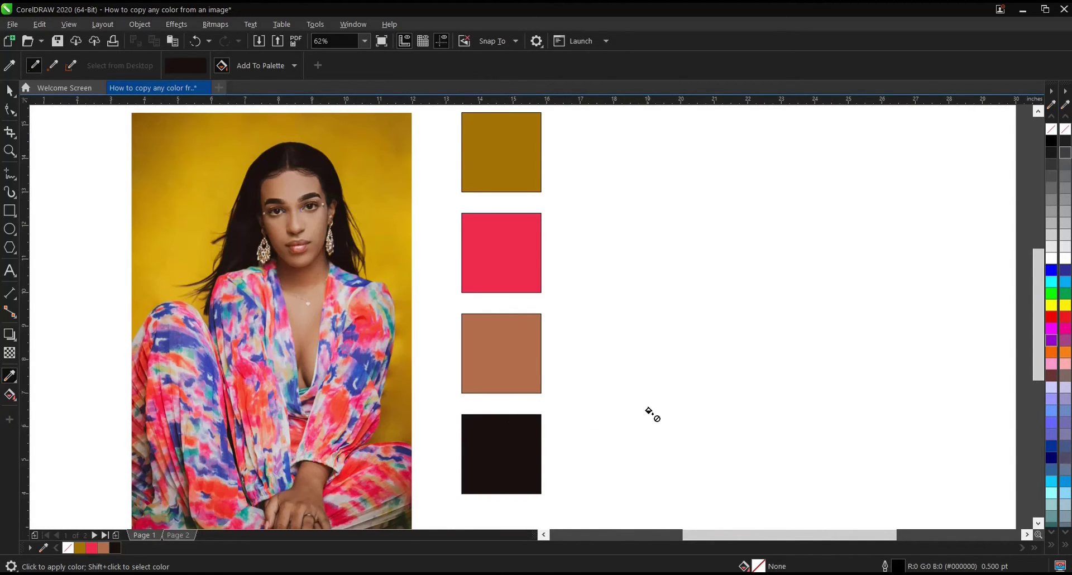
left_click(10, 91)
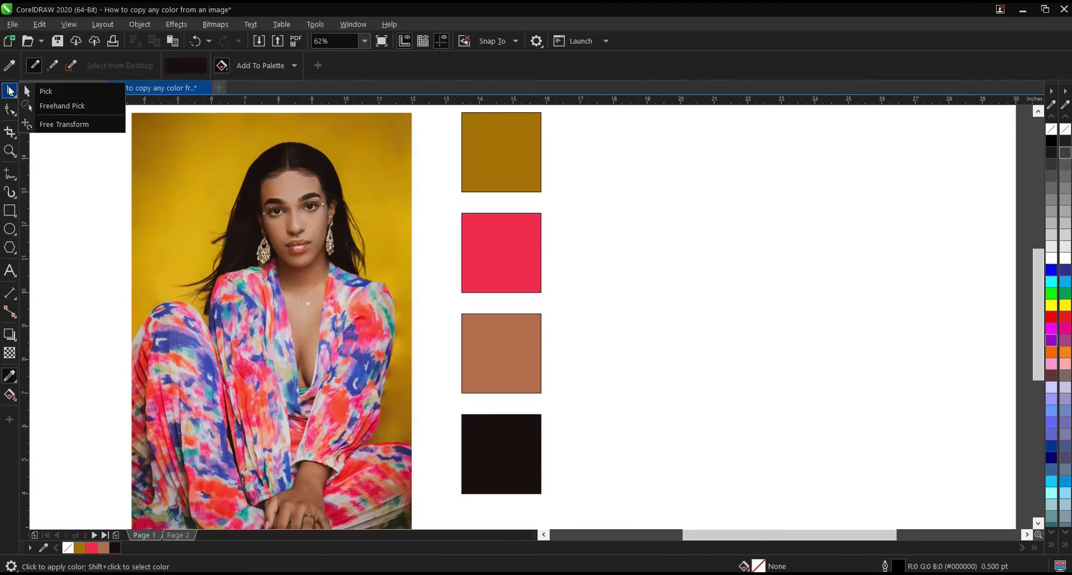
left_click(78, 162)
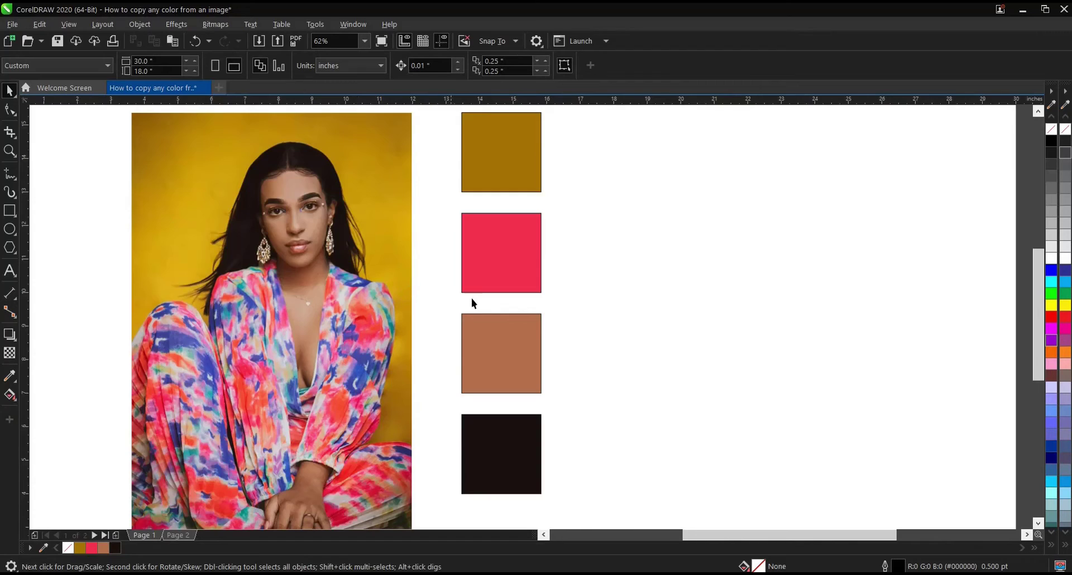
- Switch to Page 2 and inspect its pineapple image, leaving the image deselected
scroll(519, 317, "down", 2)
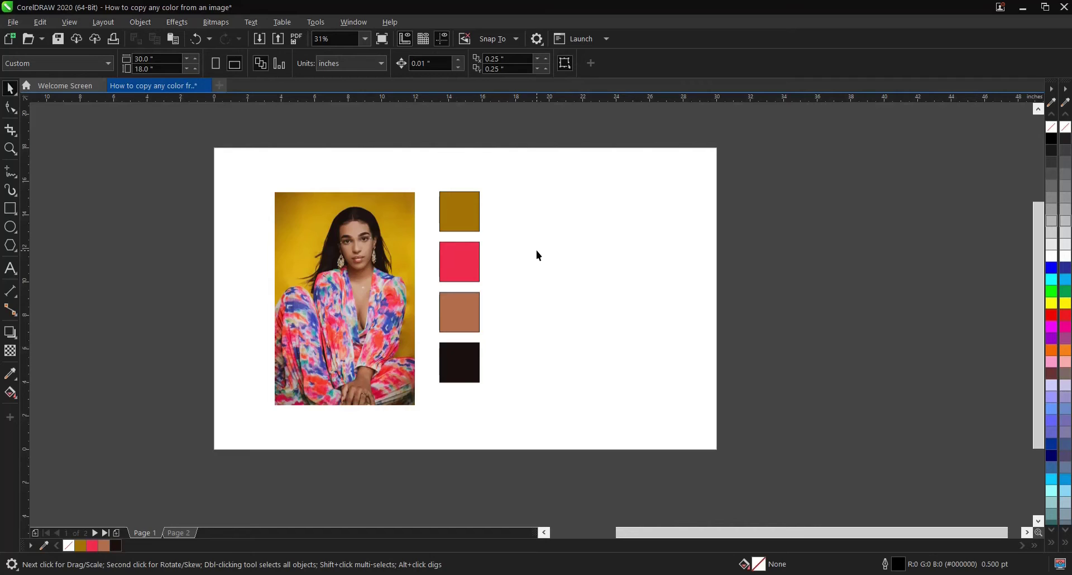
left_click(184, 534)
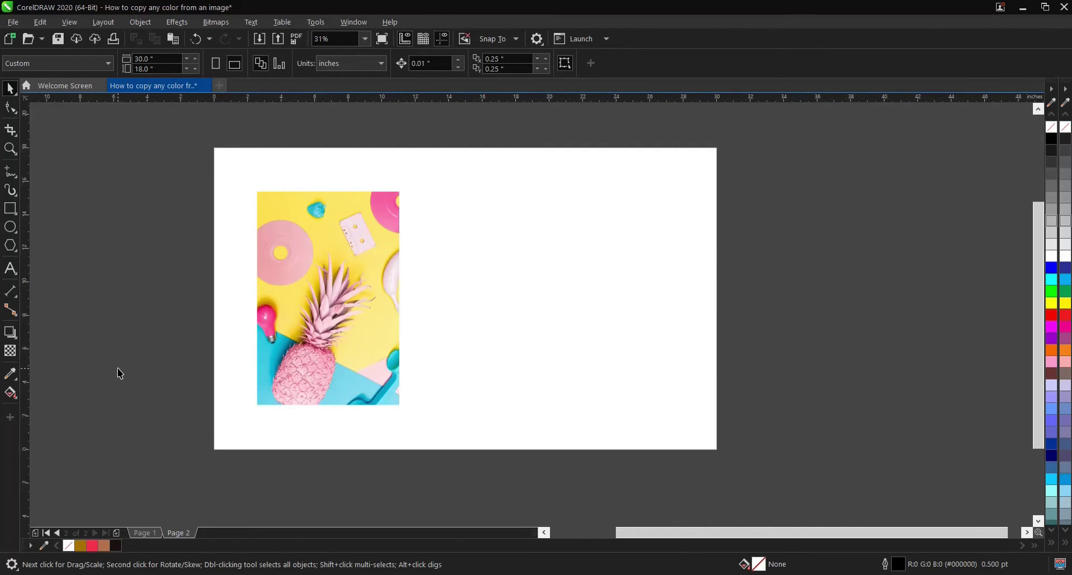
left_click(361, 263)
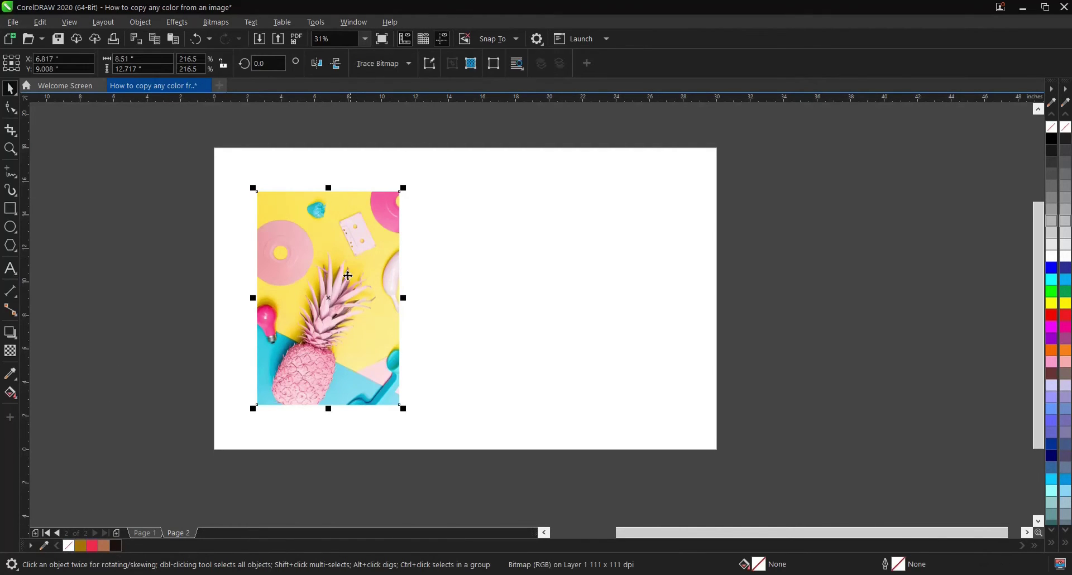
scroll(342, 274, "up", 1)
scroll(331, 226, "down", 1)
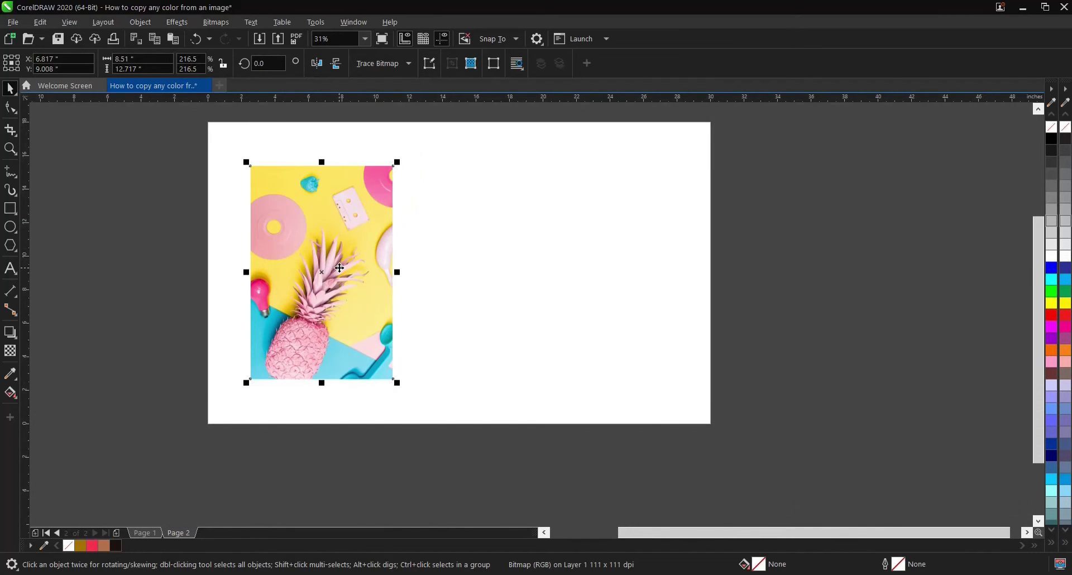
scroll(334, 264, "up", 1)
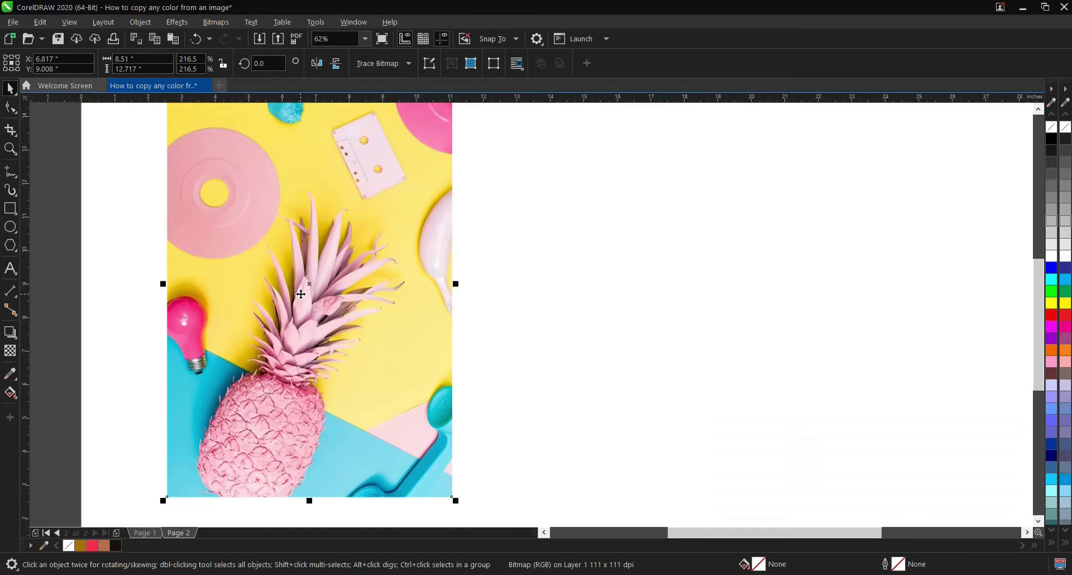
scroll(301, 295, "down", 1)
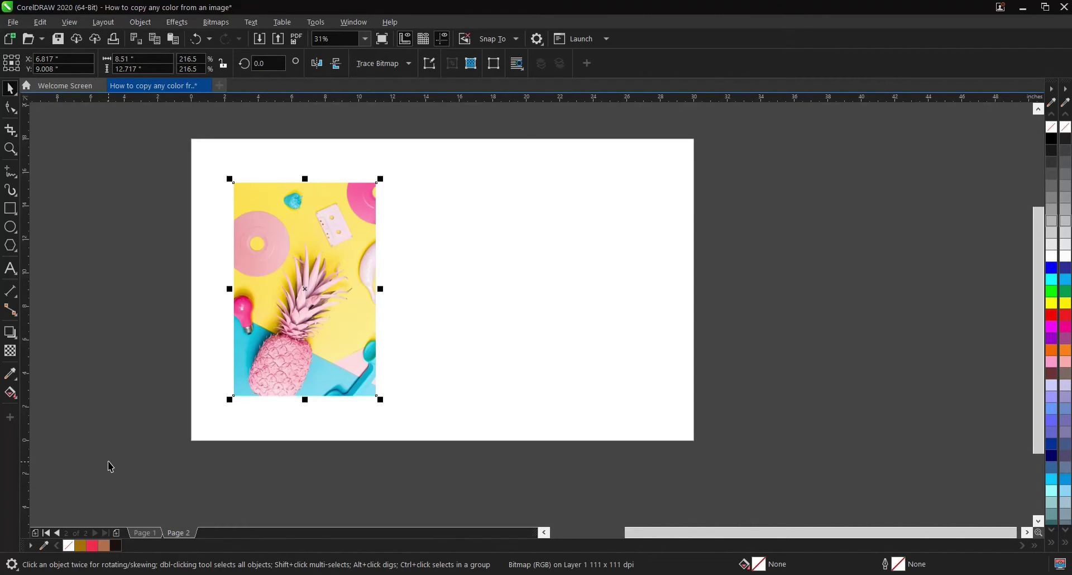
left_click(172, 458)
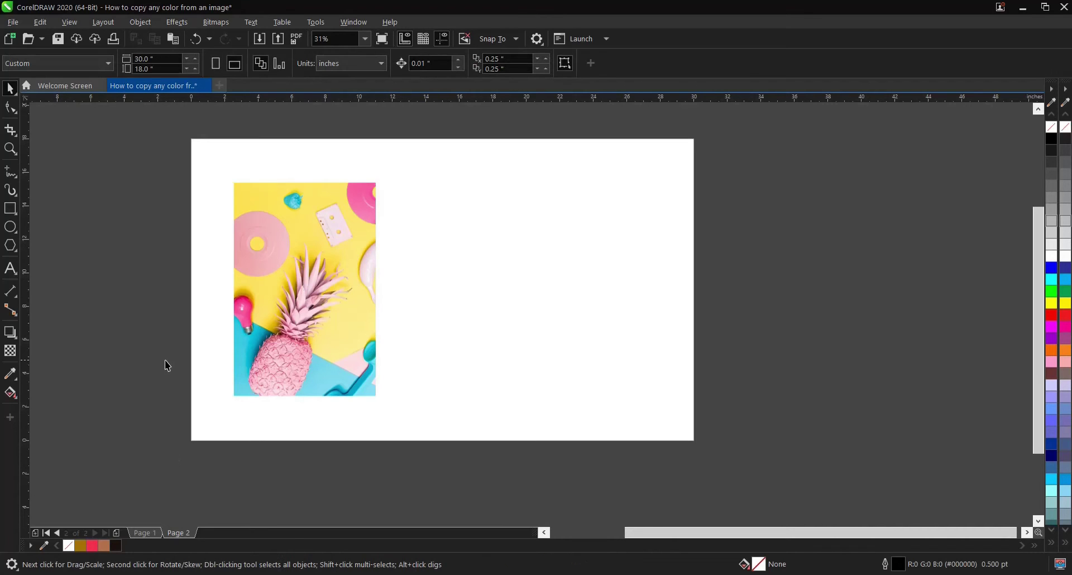
- Select the pineapple image on Page 2
left_click_drag(223, 178, 443, 424)
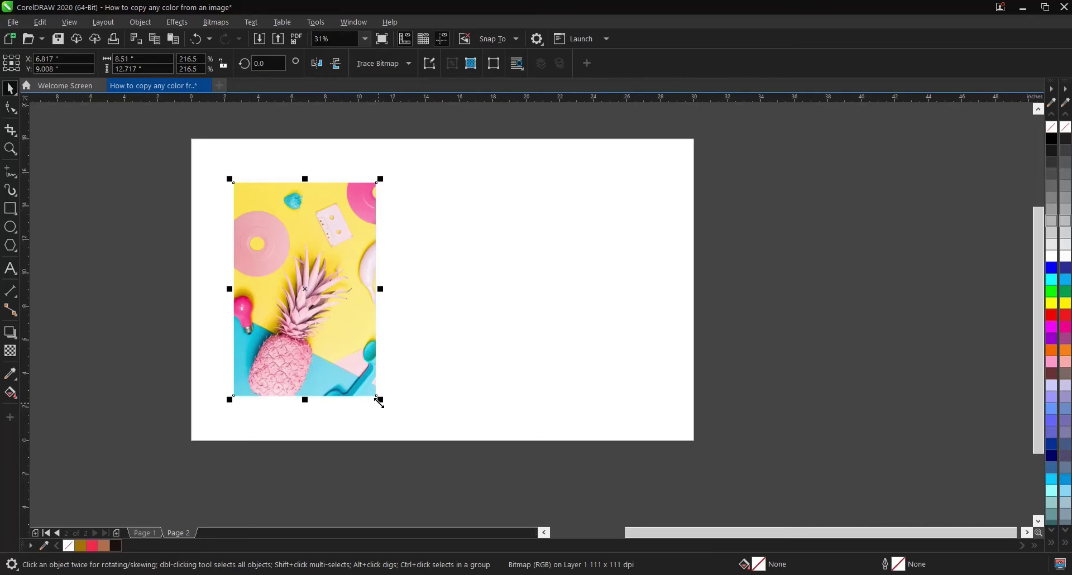
left_click(477, 324)
left_click(325, 308)
left_click(184, 317)
left_click(312, 262)
- Start adding colours from the selected pineapple bitmap to the document palette
left_click(31, 546)
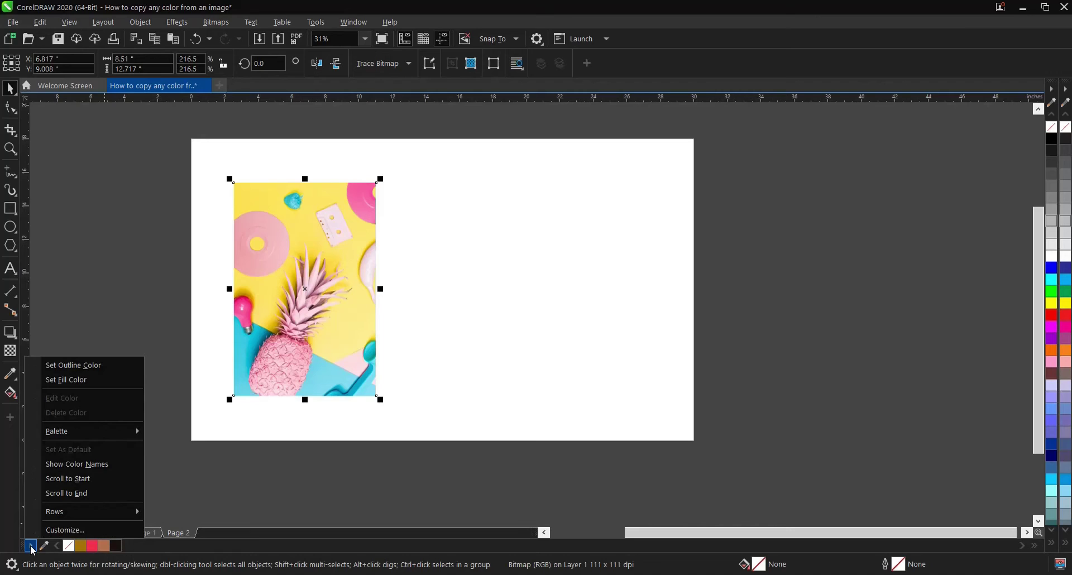
left_click(31, 546)
left_click(31, 547)
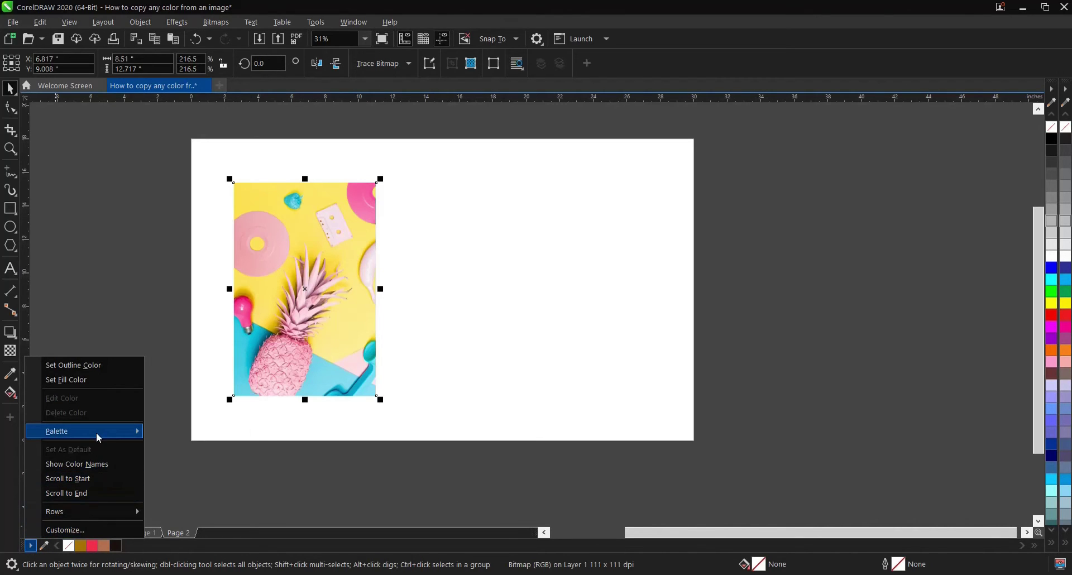
mouse_move(96, 432)
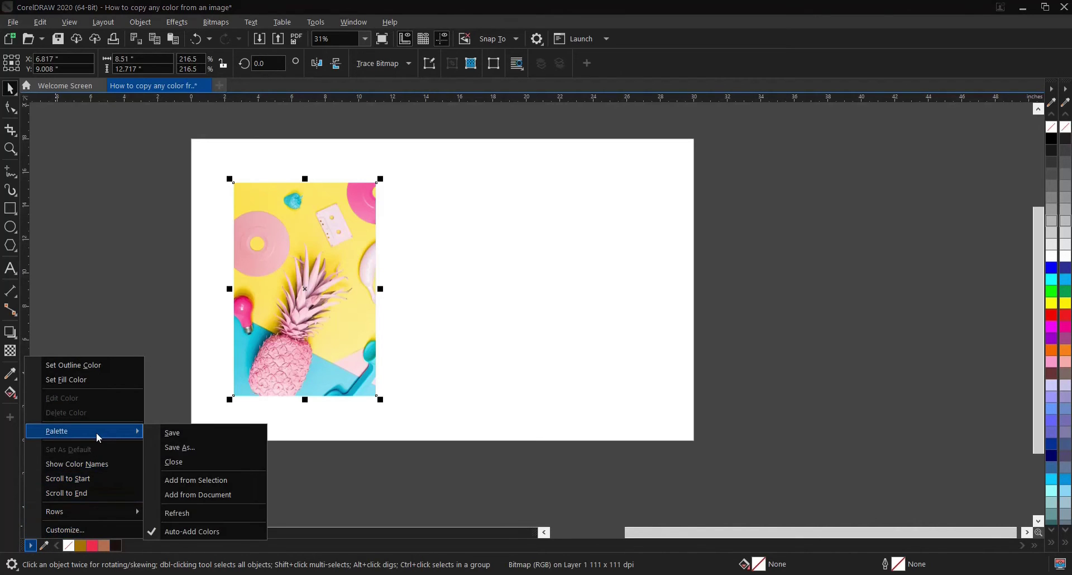
left_click(183, 482)
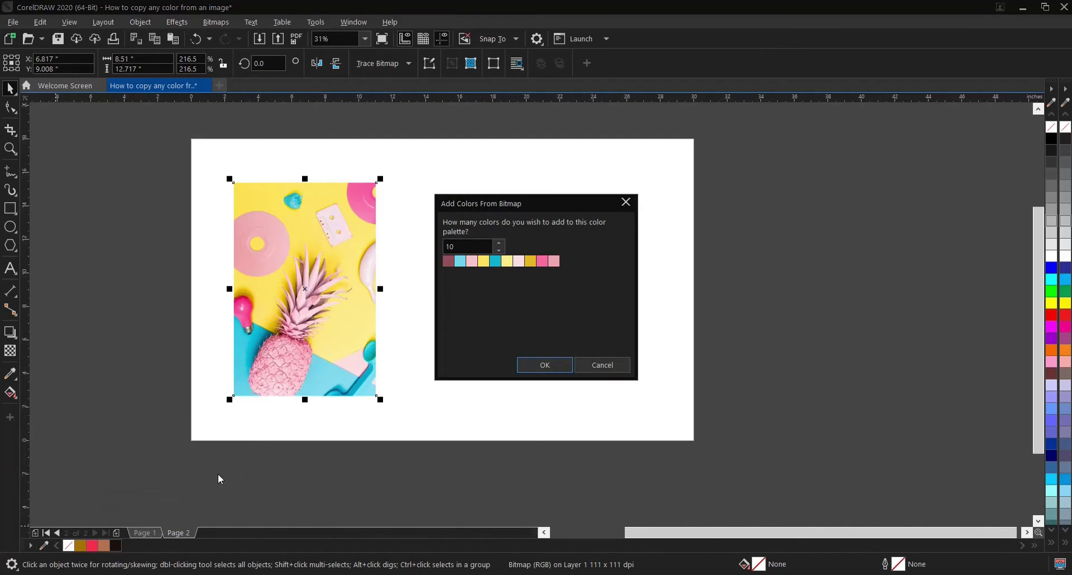
- Preview an extraction of 100 colours from the pineapple bitmap
left_click_drag(545, 203, 552, 189)
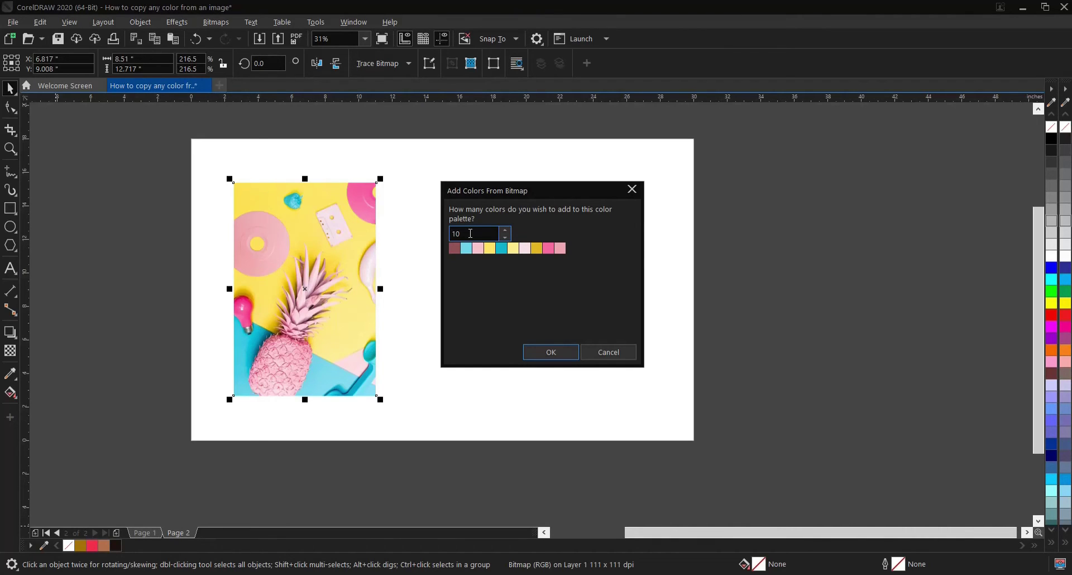
left_click_drag(471, 233, 451, 234)
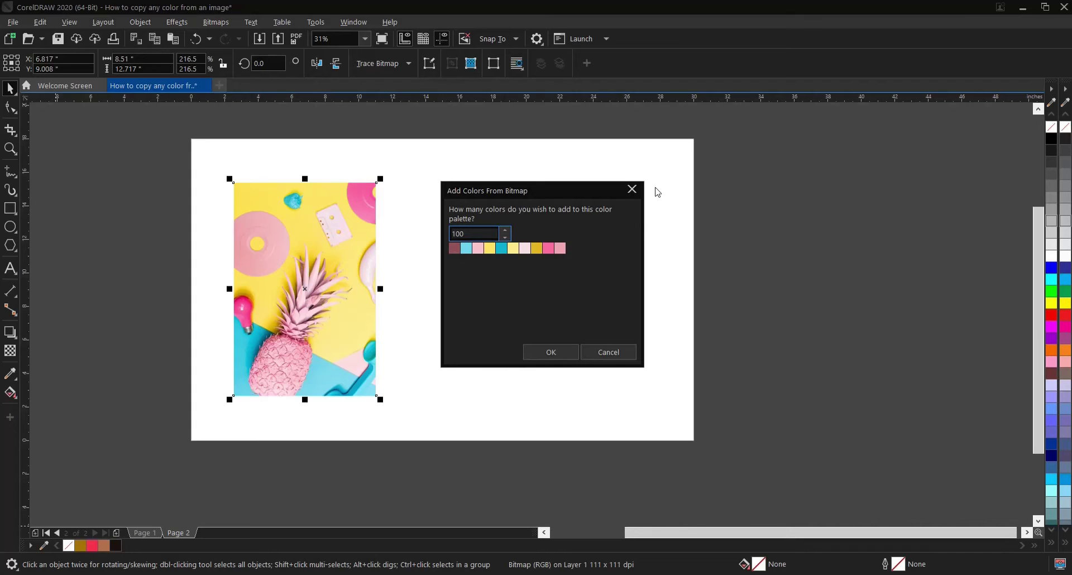
left_click(593, 261)
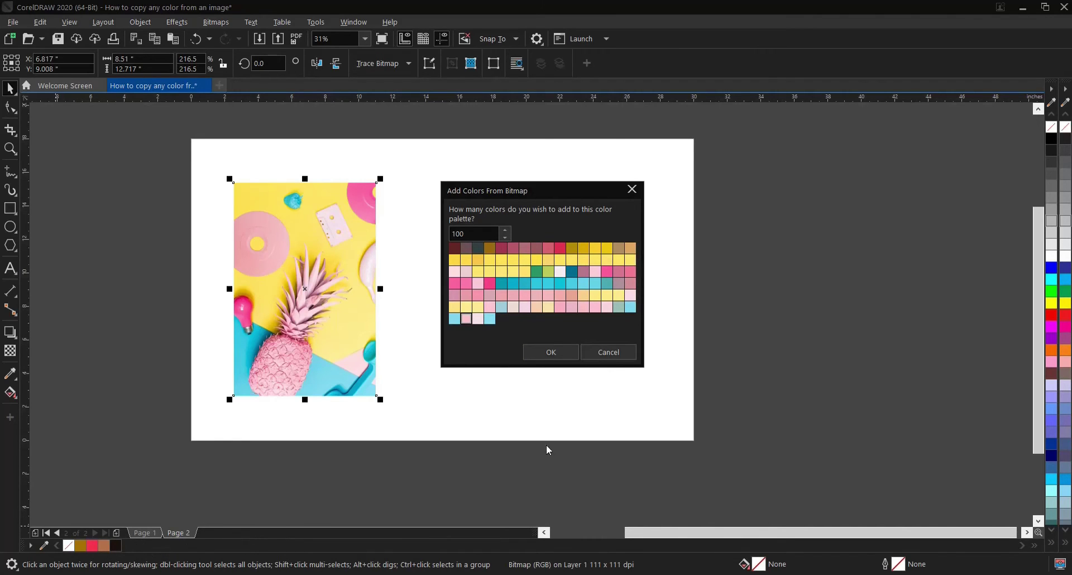
- Set the number of extracted colours to 20, add them to the document palette and deselect the image
double_click(462, 234)
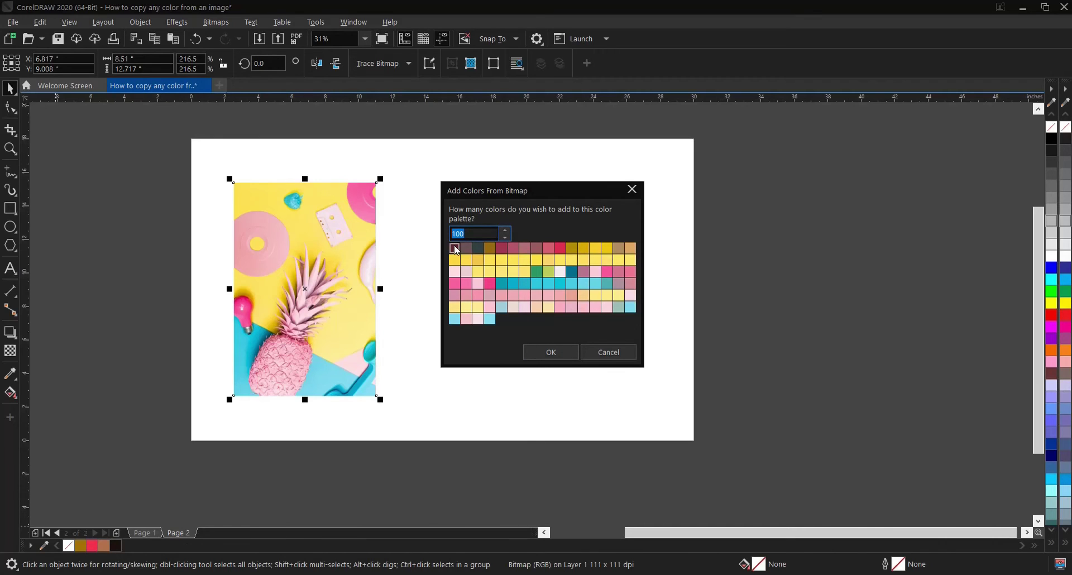
type("20")
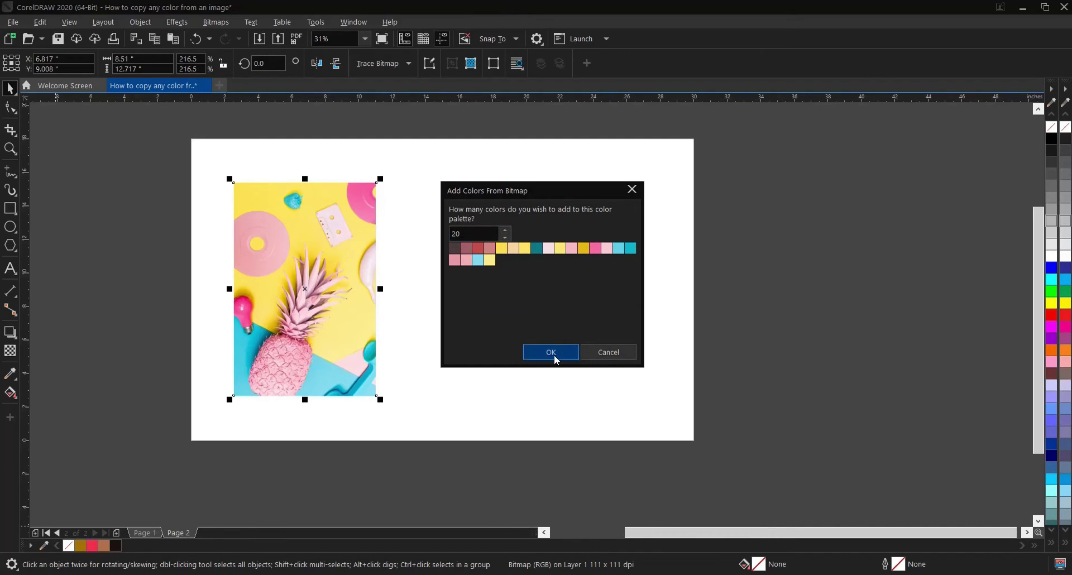
left_click(555, 356)
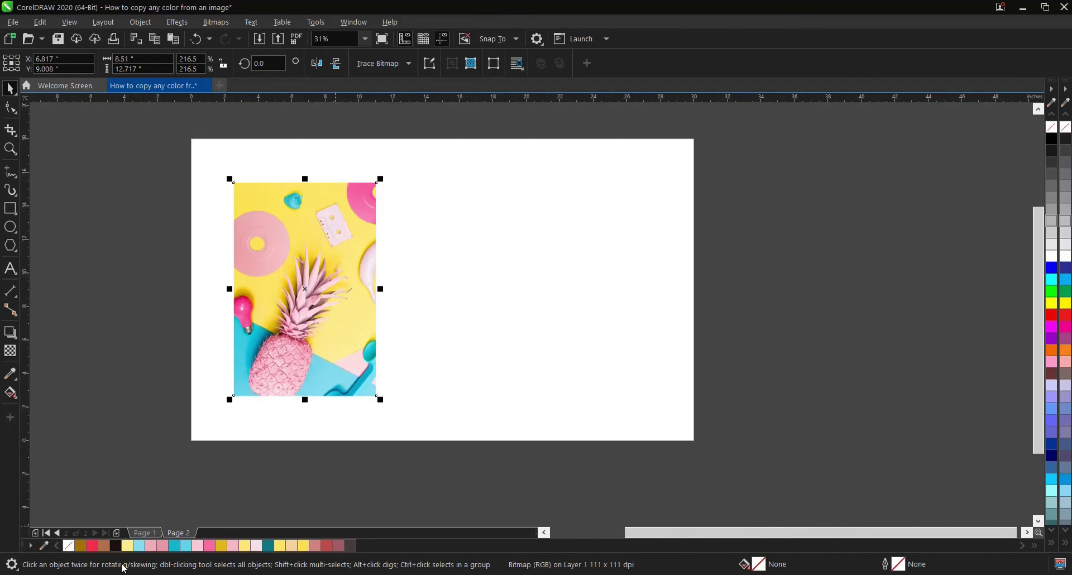
left_click(524, 312)
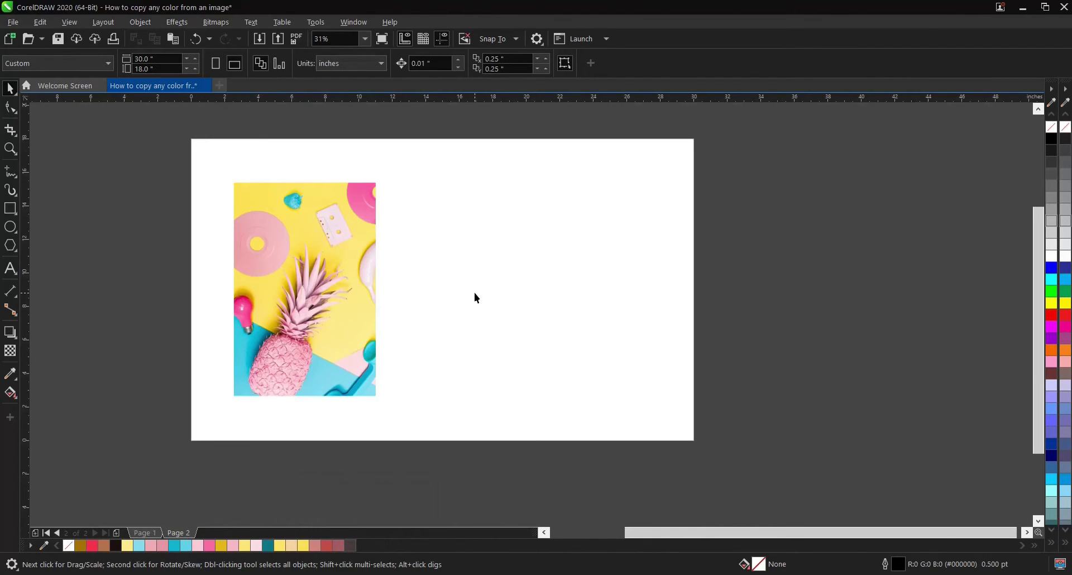
scroll(314, 352, "up", 1)
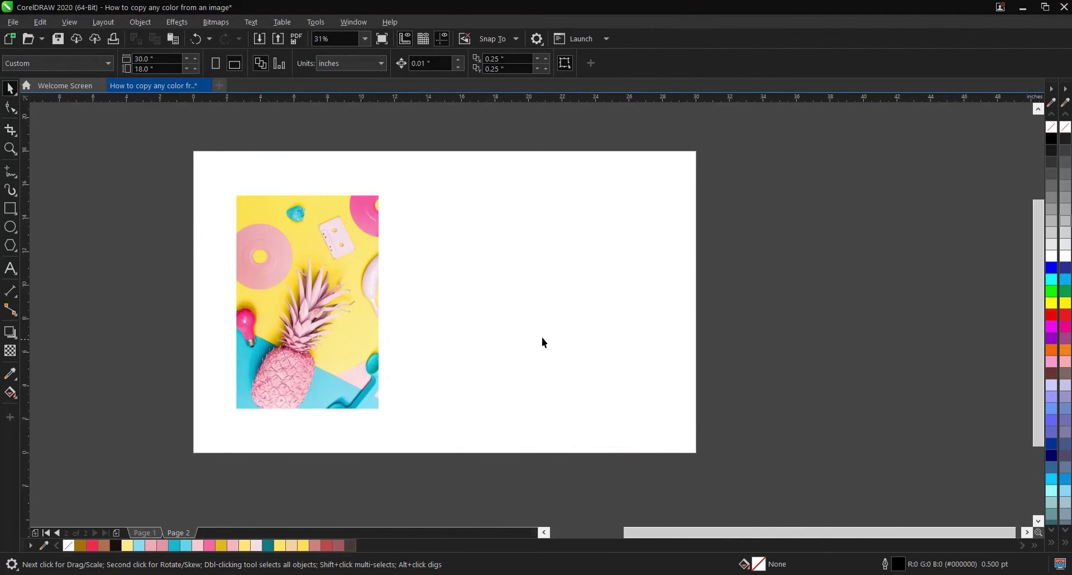
left_click(1046, 8)
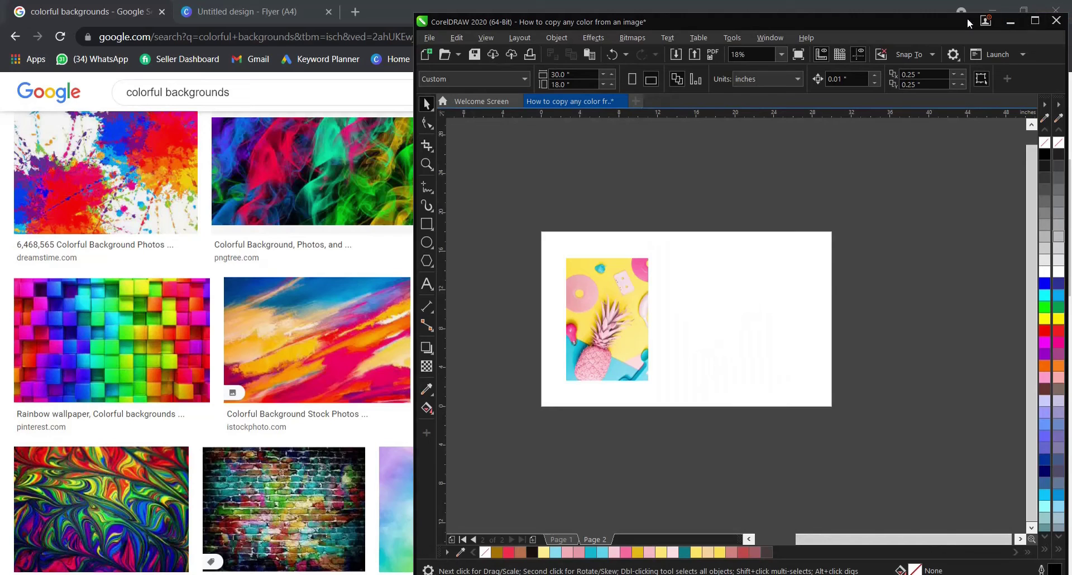
left_click_drag(921, 15, 922, 3)
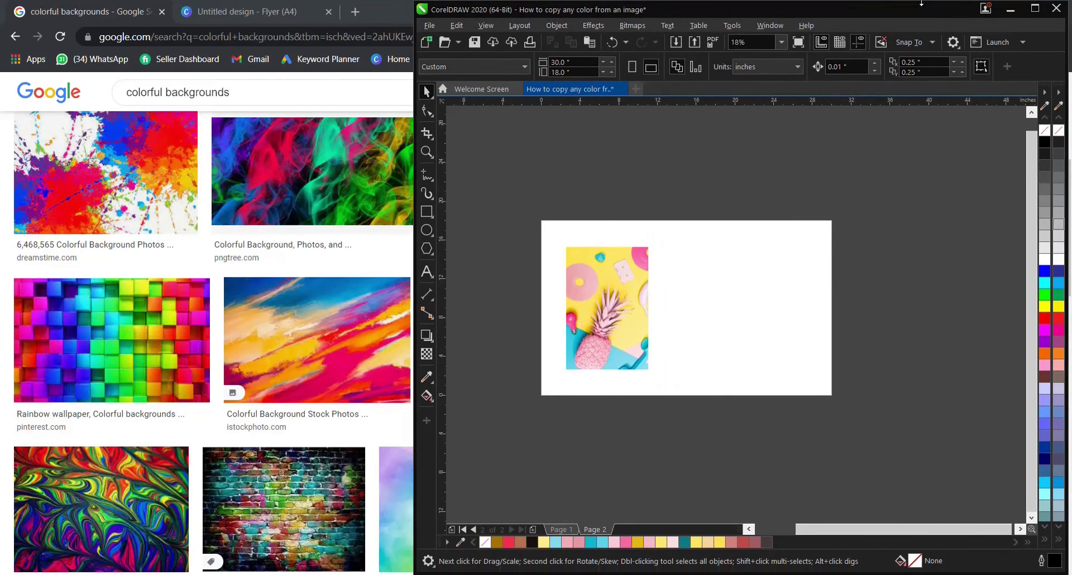
left_click(1035, 8)
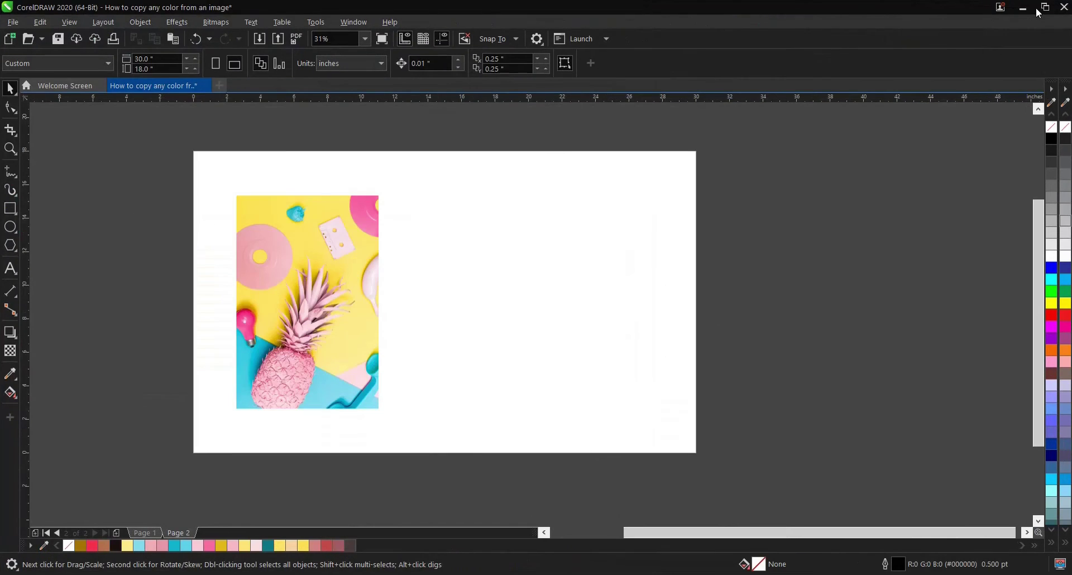
- Tile CorelDRAW side by side with the Chrome window and return to the start of the colorful backgrounds image results
left_click(1037, 8)
left_click(1034, 19)
key("super+Right")
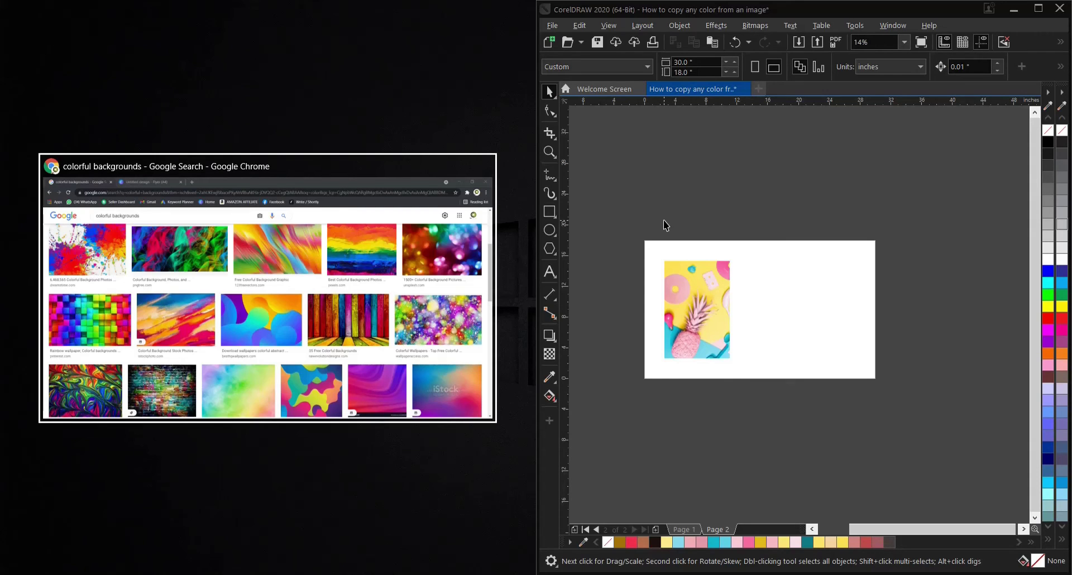
left_click(282, 245)
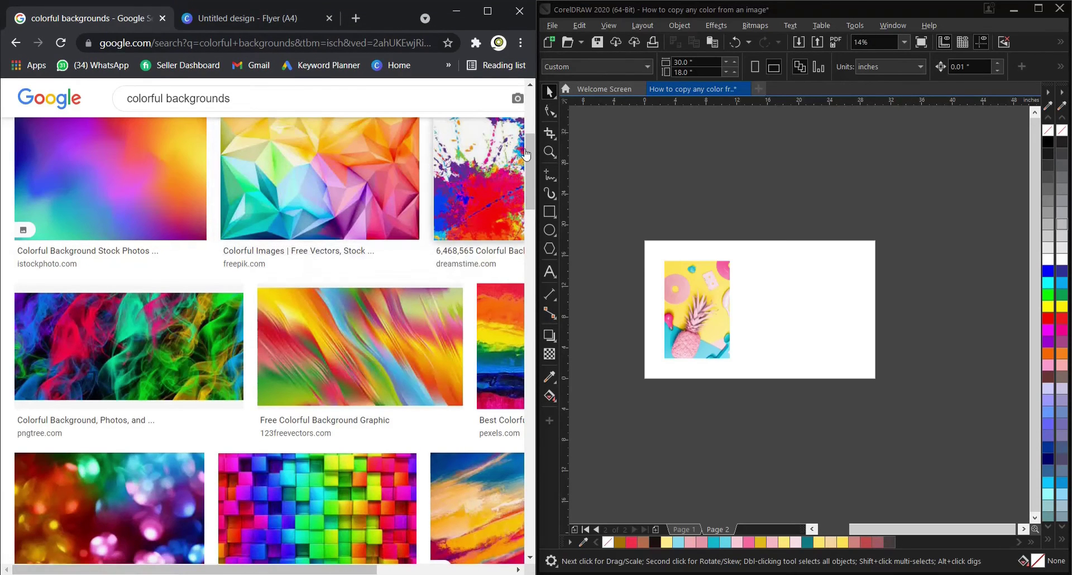
left_click_drag(529, 138, 537, 93)
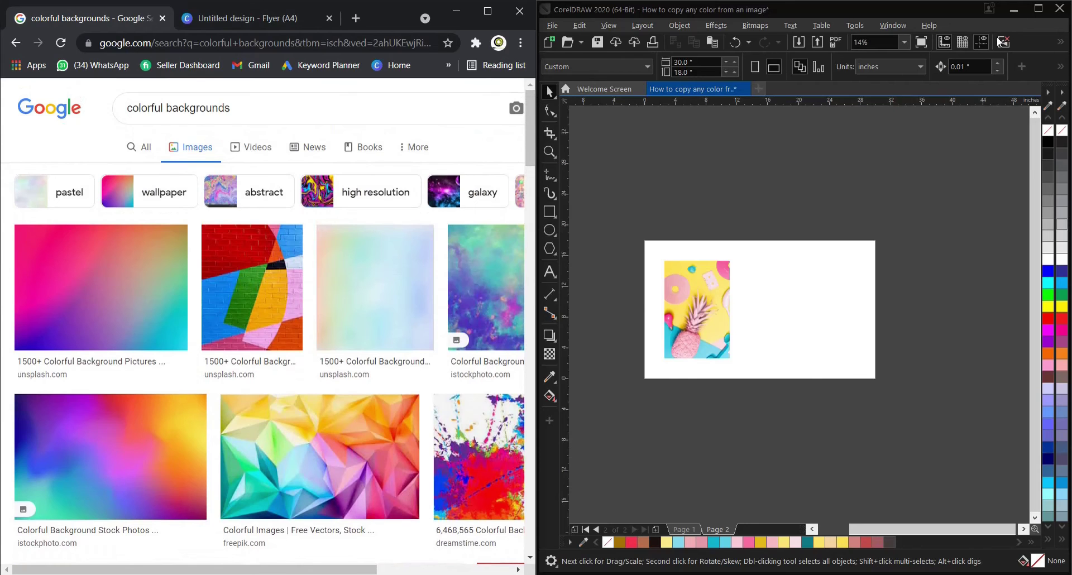
- Maximize the CorelDRAW window and tile it beside the browser again
left_click(1040, 13)
left_click(1040, 12)
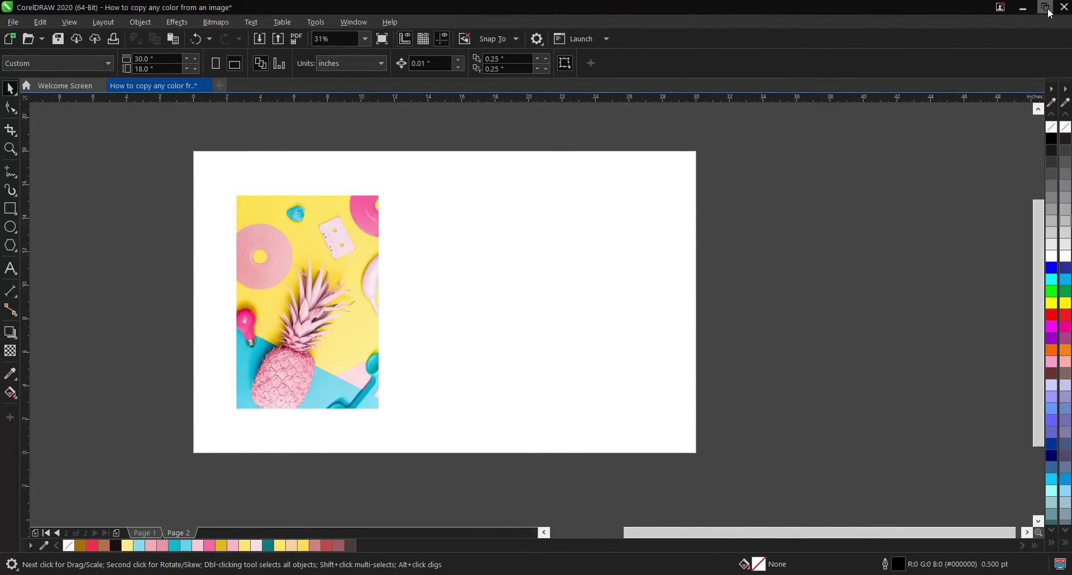
left_click(1048, 9)
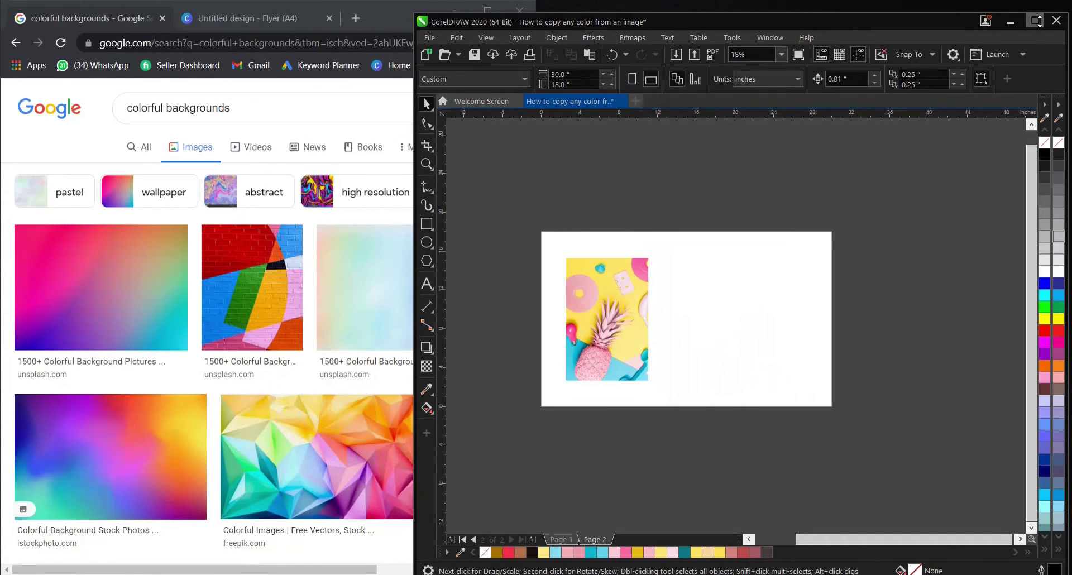
key("super+Right")
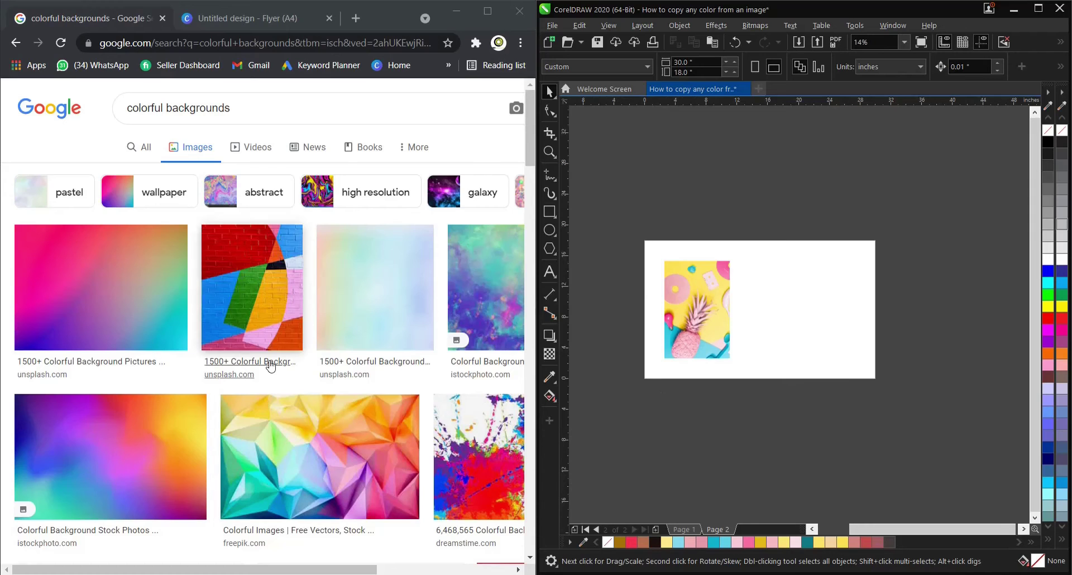
- Sample a red from the rainbow cube wallpaper and the blue of the Canva browser tab icon into the document palette
scroll(141, 422, "down", 2)
scroll(181, 437, "down", 2)
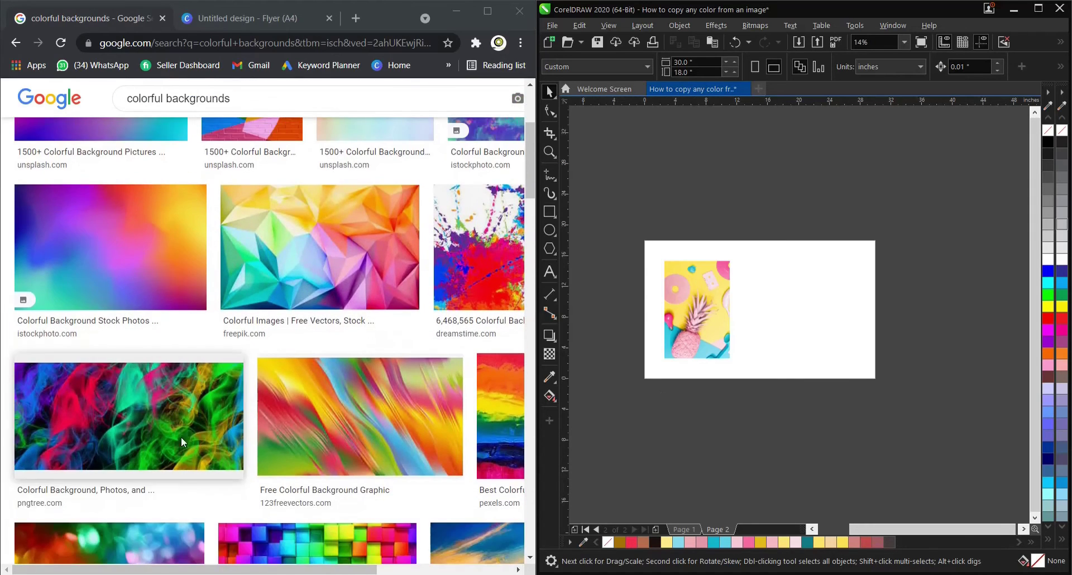
scroll(237, 502, "down", 2)
scroll(327, 448, "down", 1)
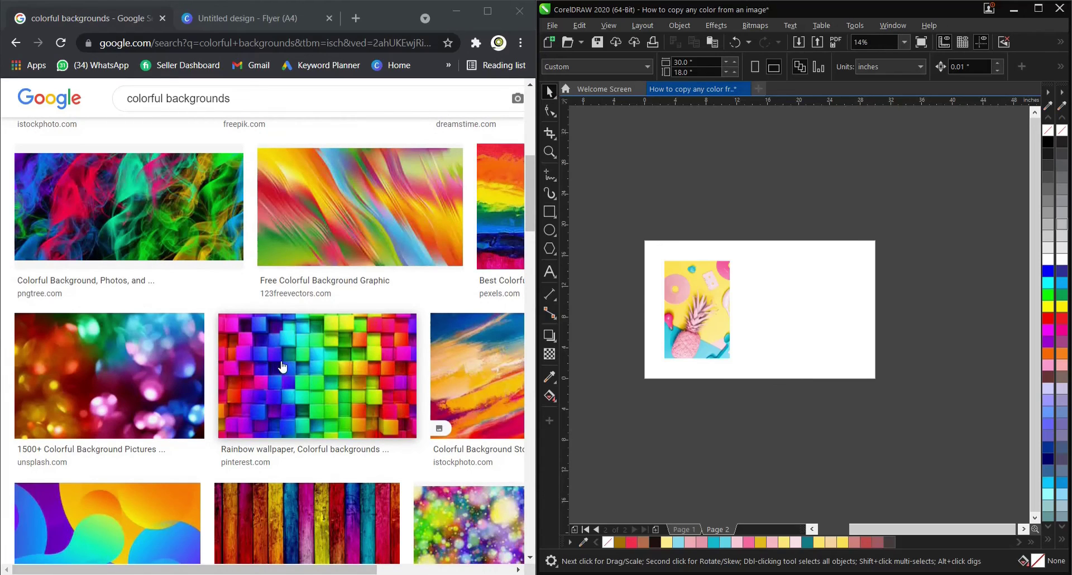
left_click(584, 542)
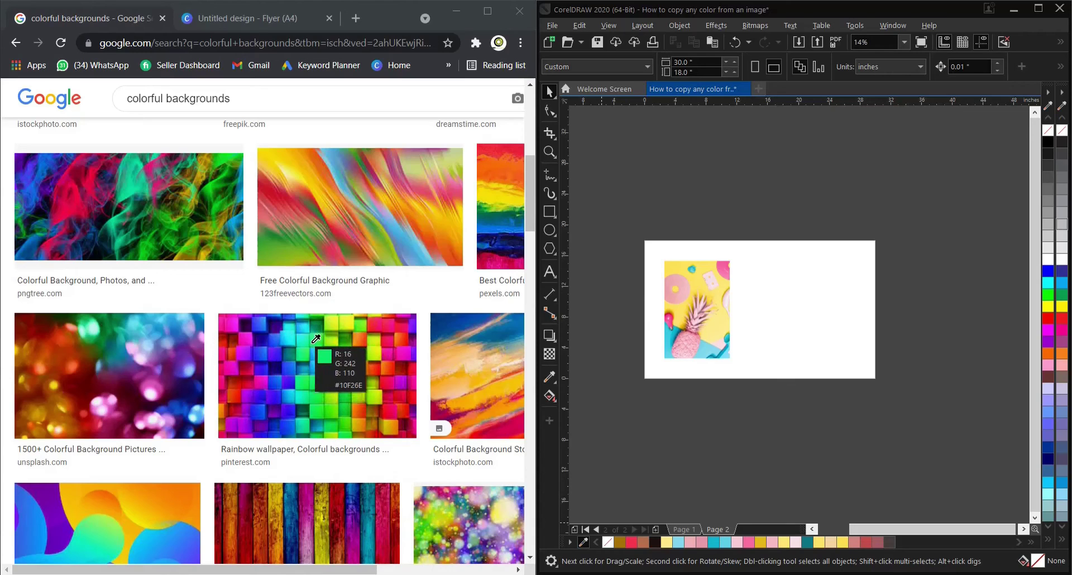
left_click(384, 322)
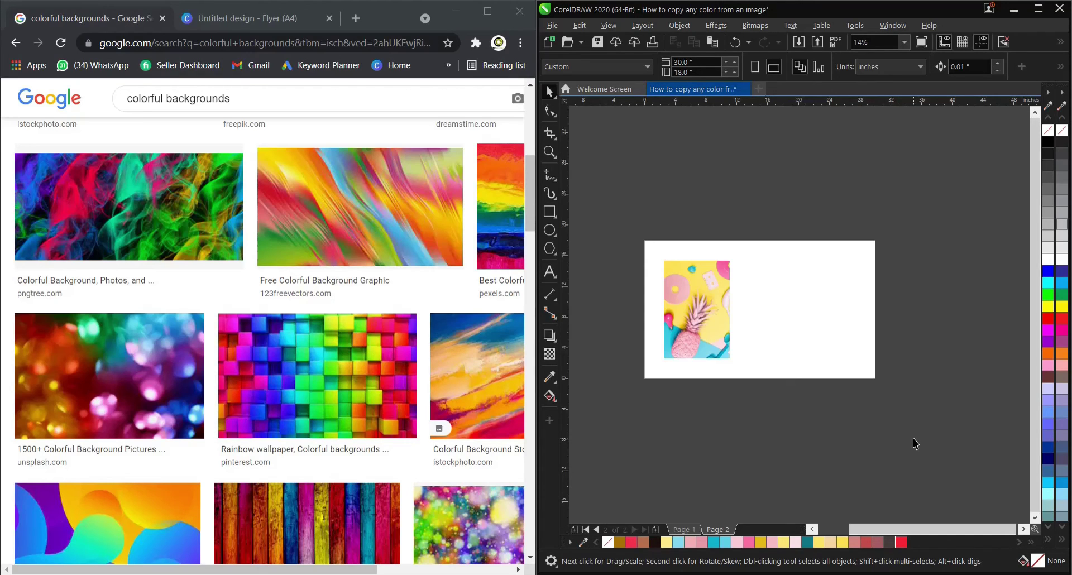
left_click(583, 542)
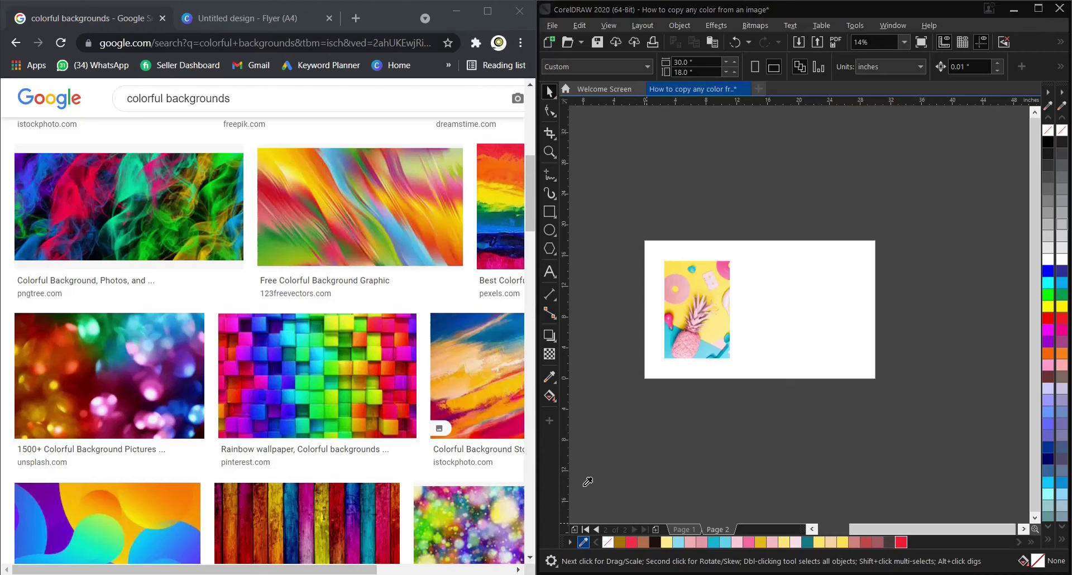
left_click(187, 20)
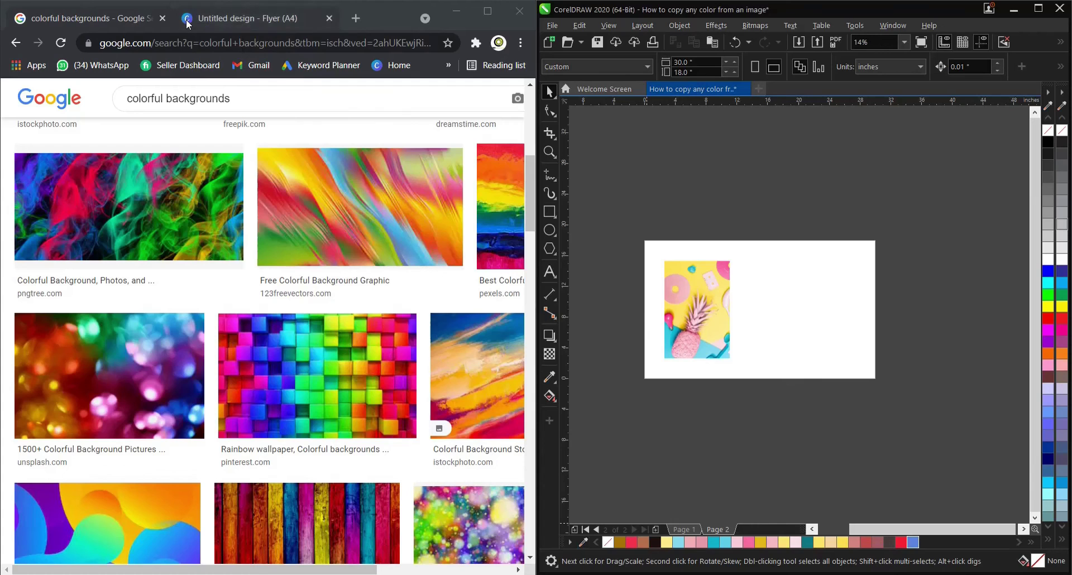
- Sample the yellow from the swirl image in the Canva flyer design into the document palette and maximize CorelDRAW
left_click(260, 25)
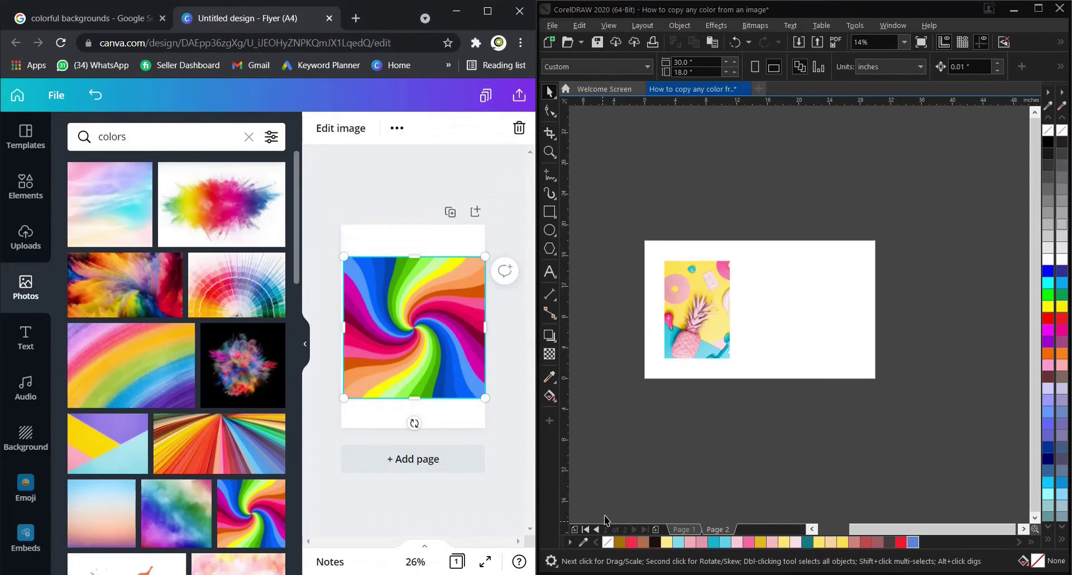
left_click(584, 541)
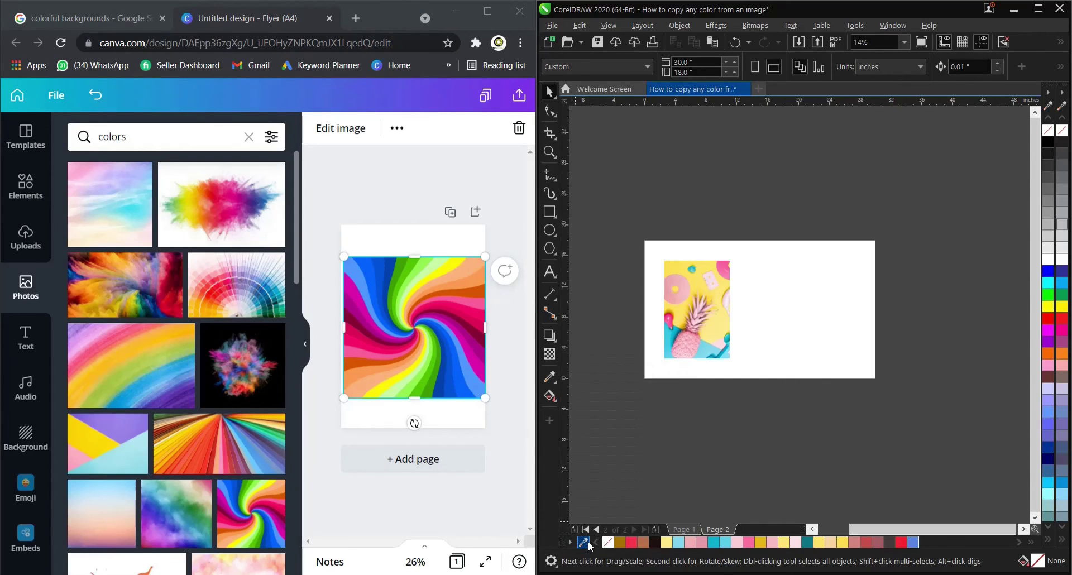
left_click(584, 541)
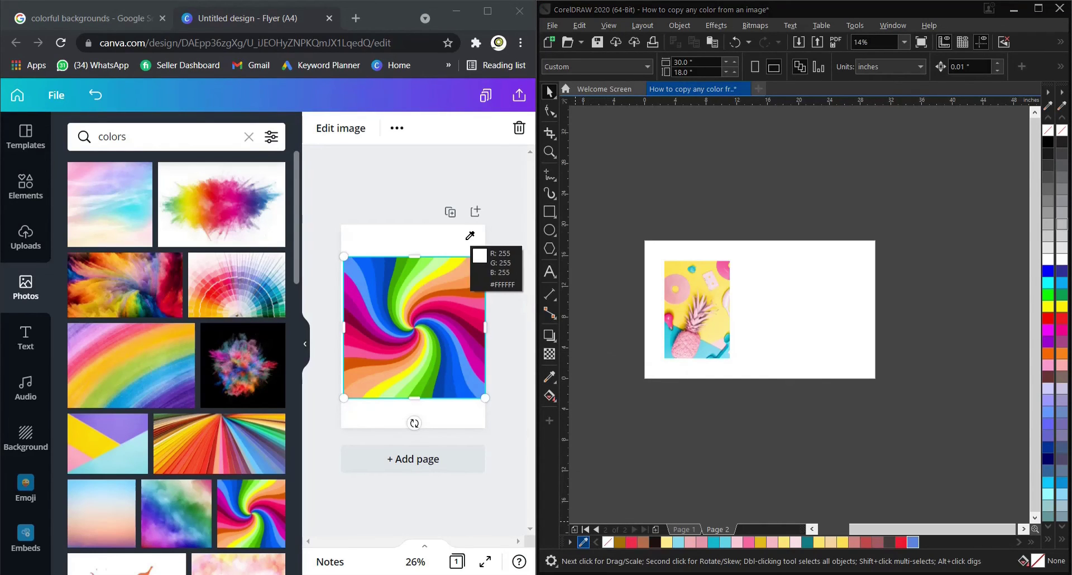
left_click(427, 344)
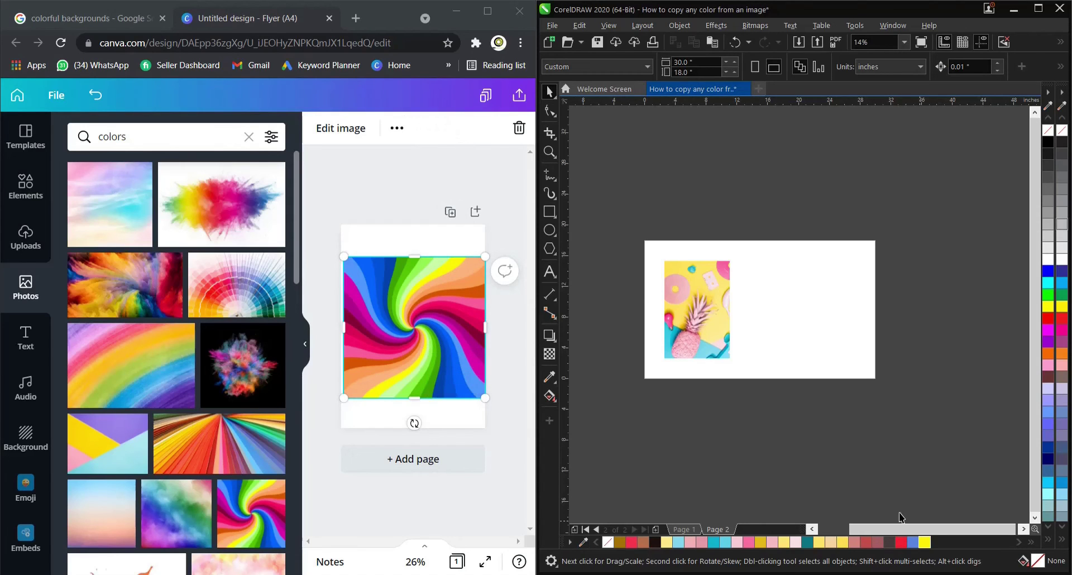
left_click(1038, 8)
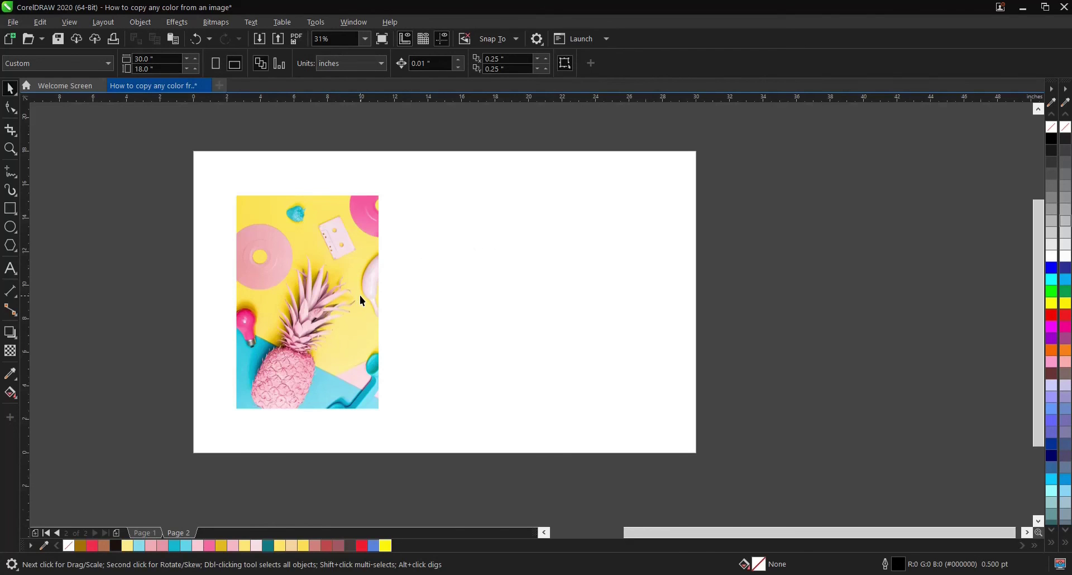
scroll(358, 296, "down", 1)
scroll(354, 297, "up", 1)
scroll(352, 301, "down", 1)
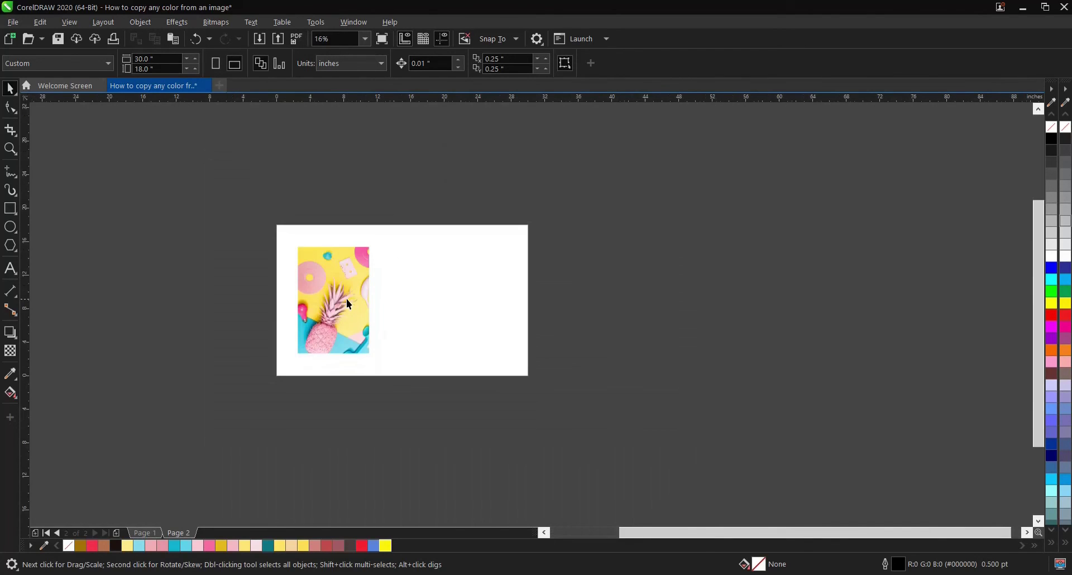
scroll(347, 302, "up", 1)
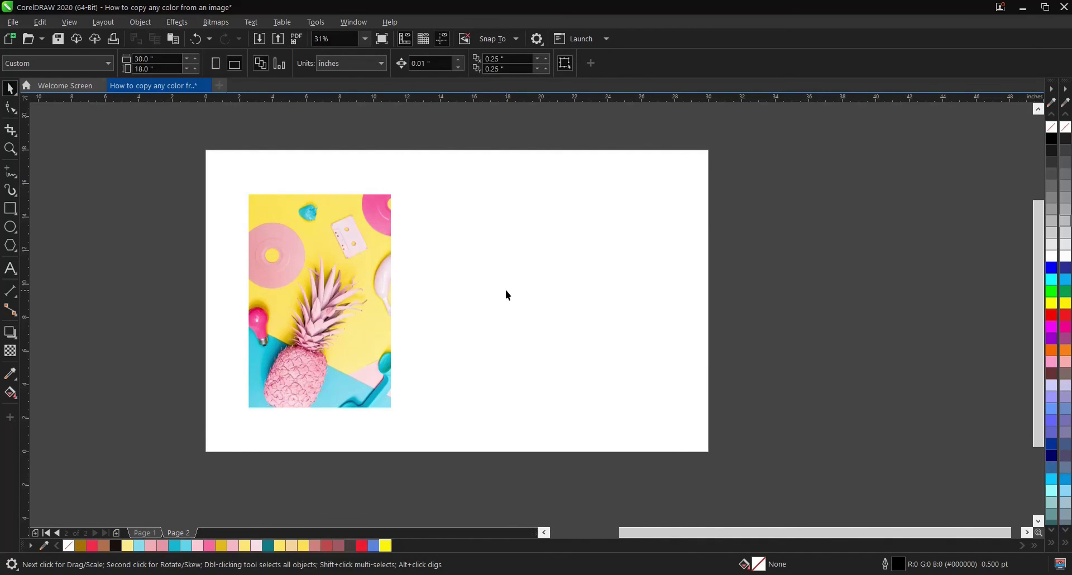
left_click(306, 314)
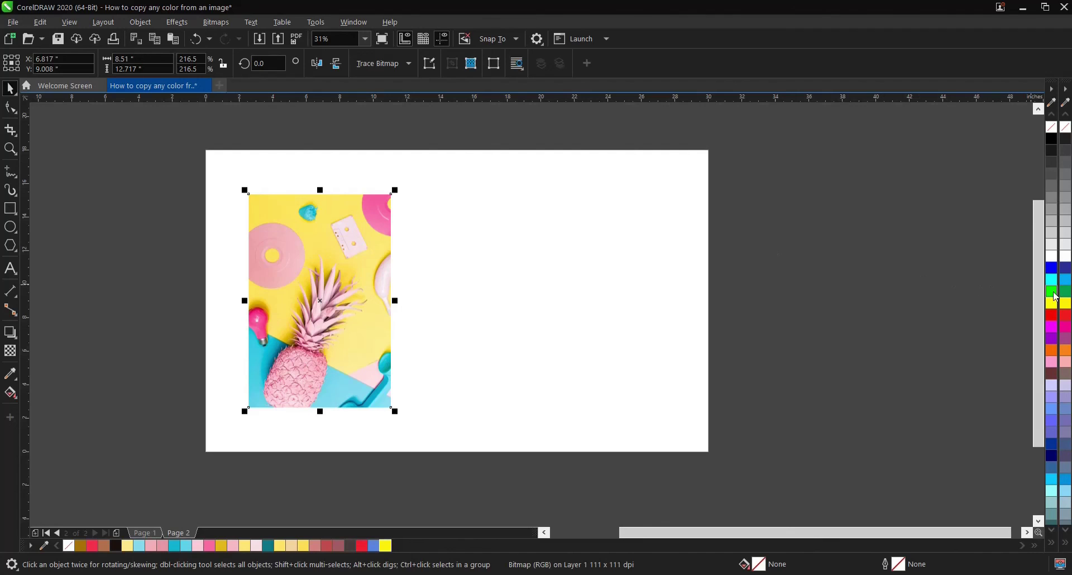
left_click(530, 242)
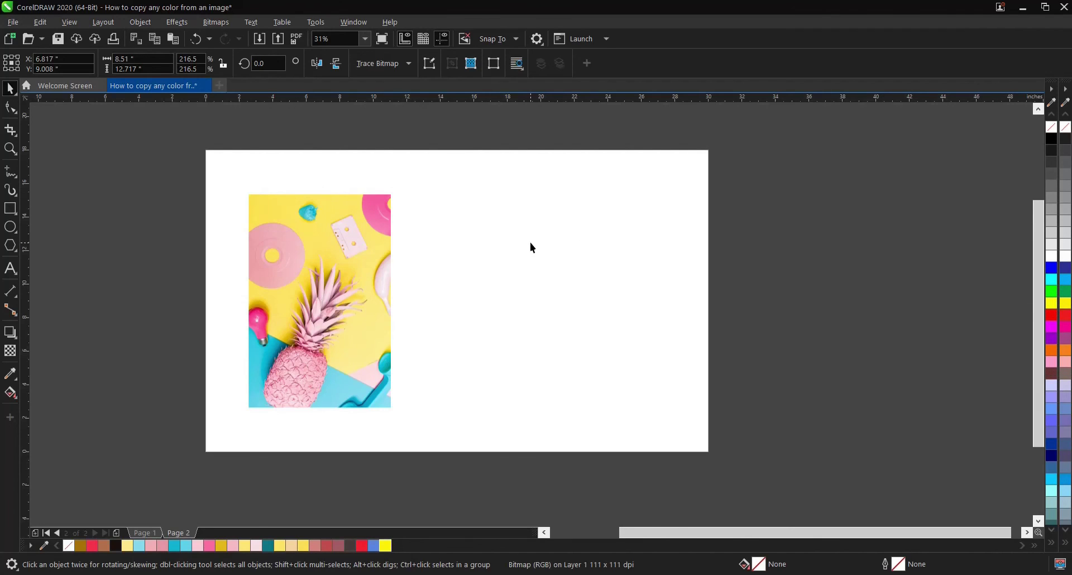
left_click(367, 247)
left_click(549, 343)
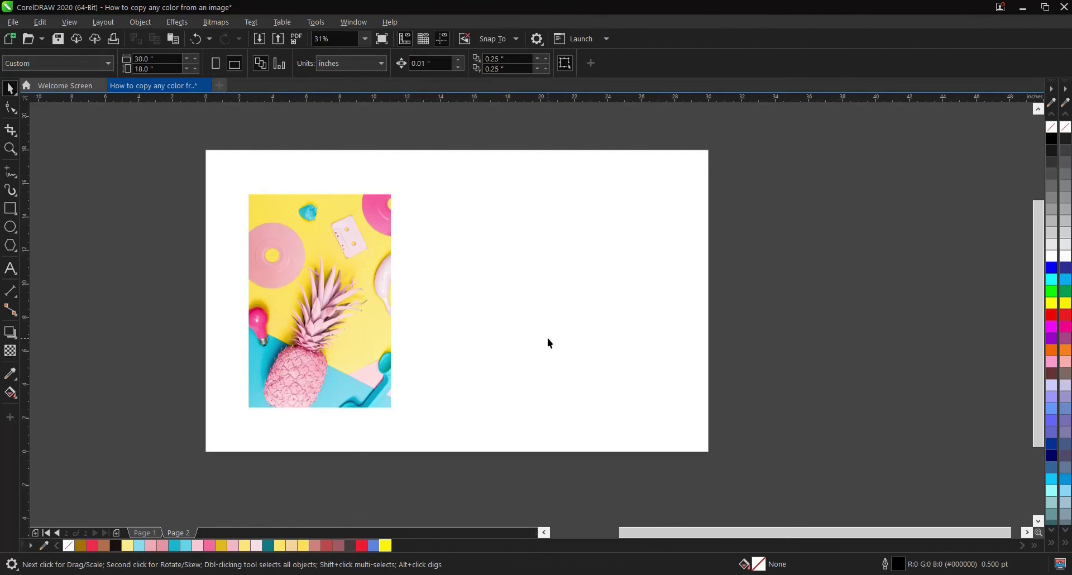